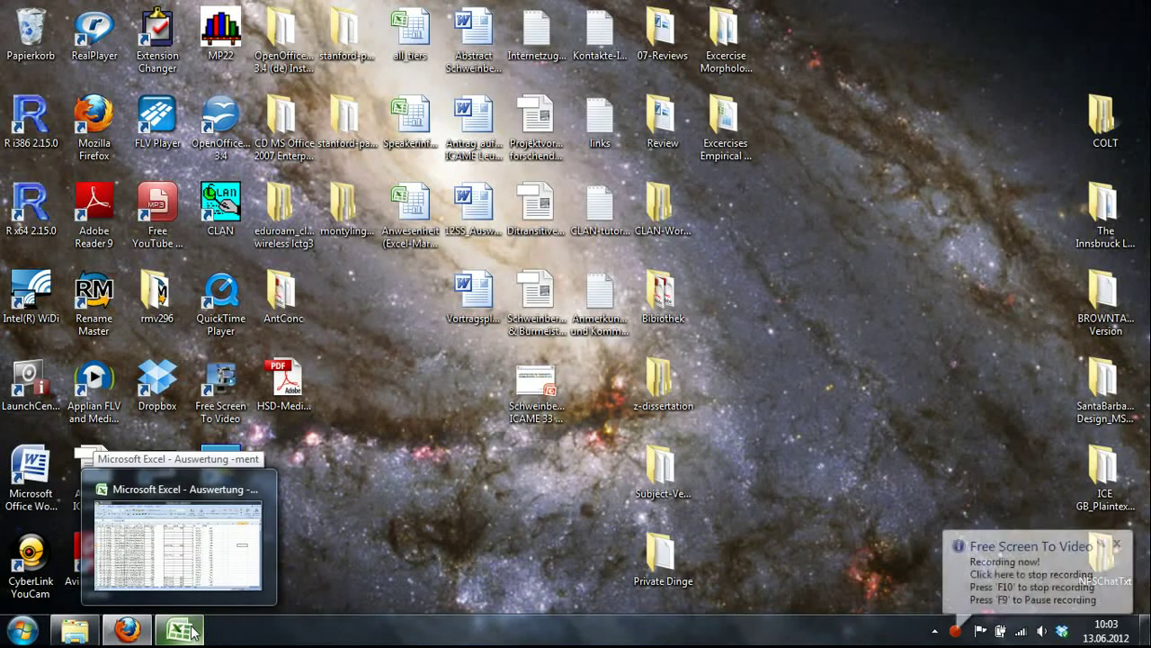
# Restore the Auswertung -ment workbook window from its taskbar preview
pyautogui.click(192, 633)
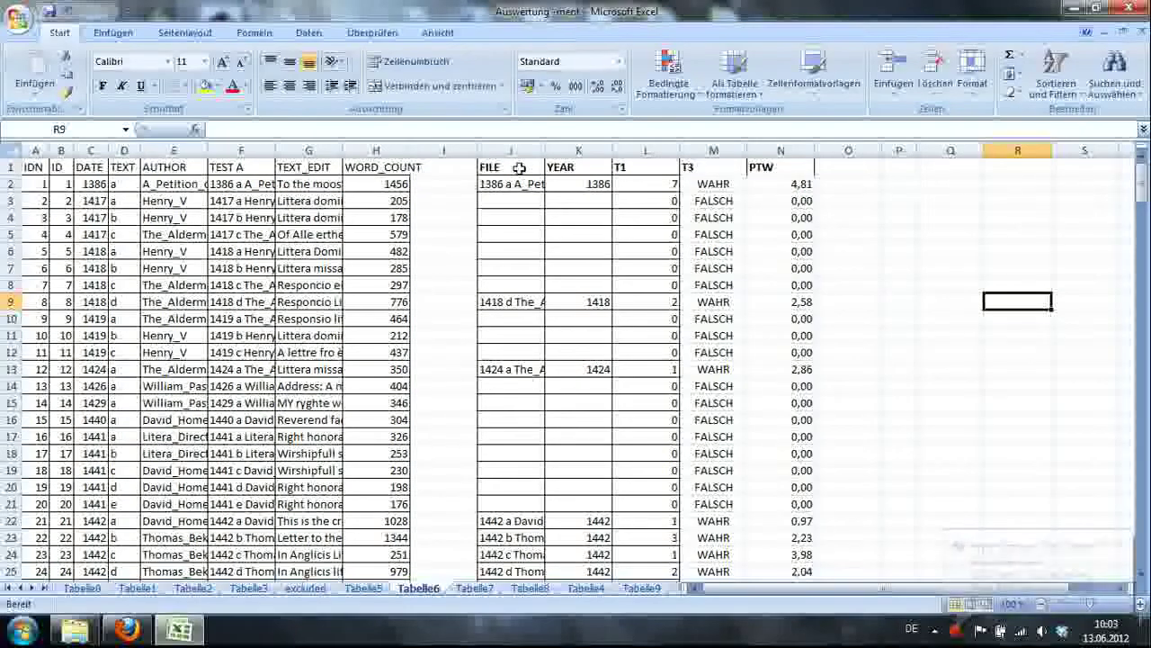
# Copy the DATE column C into empty column Q
pyautogui.click(94, 145)
pyautogui.hotkey('ctrl', 'c')
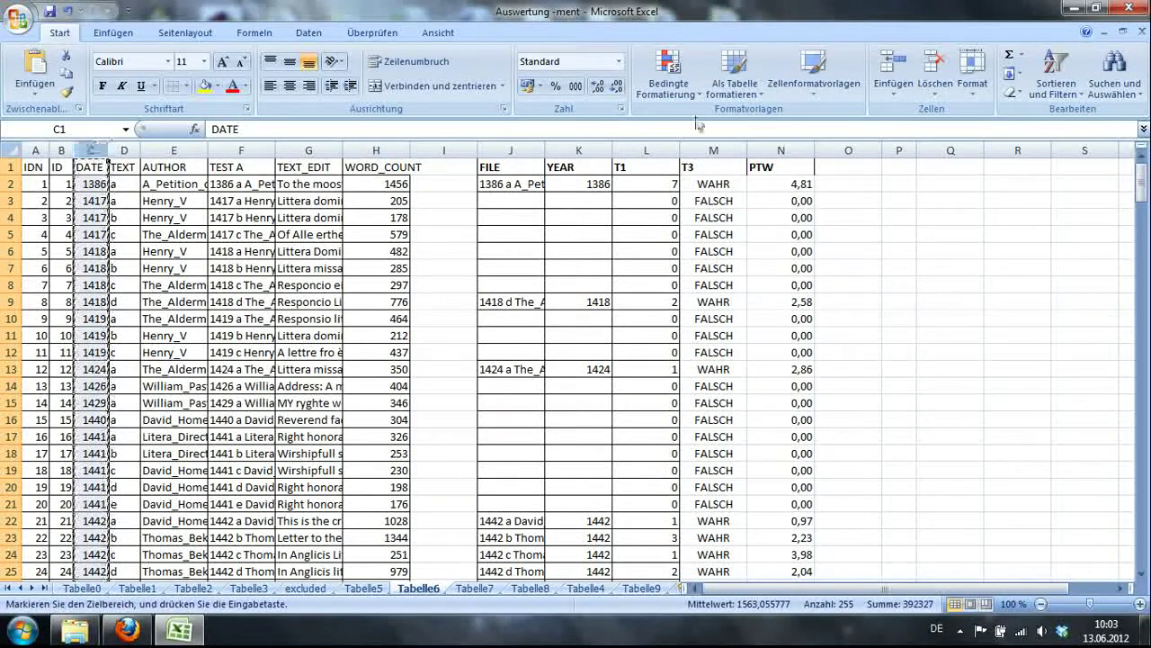
pyautogui.click(965, 147)
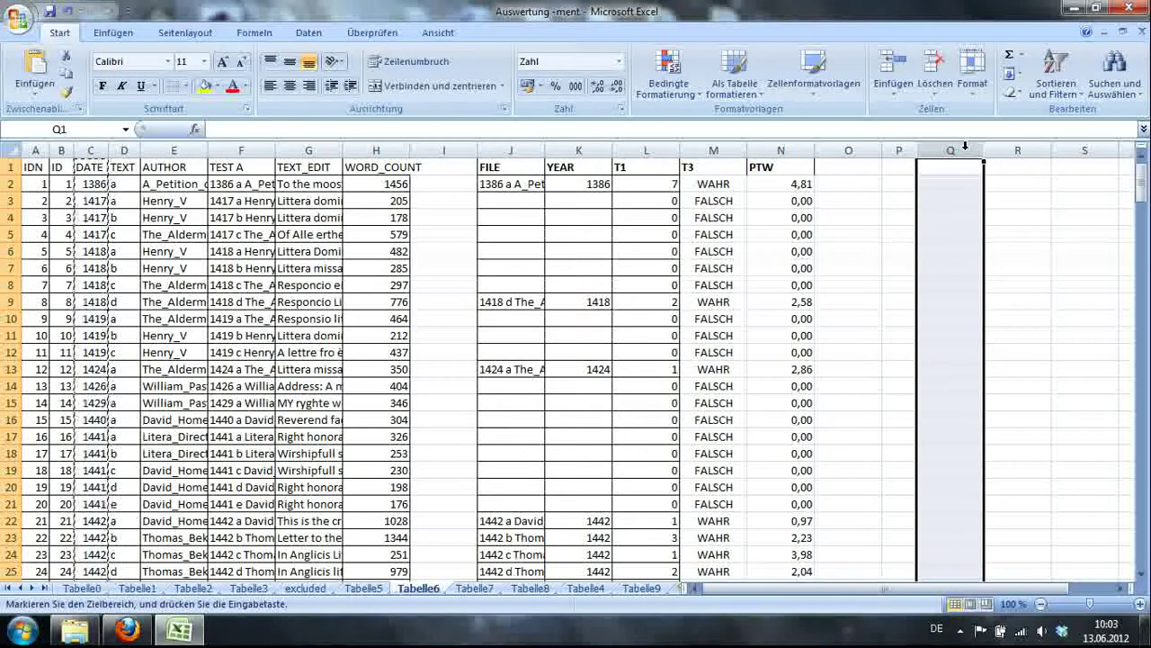
pyautogui.hotkey('ctrl', 'v')
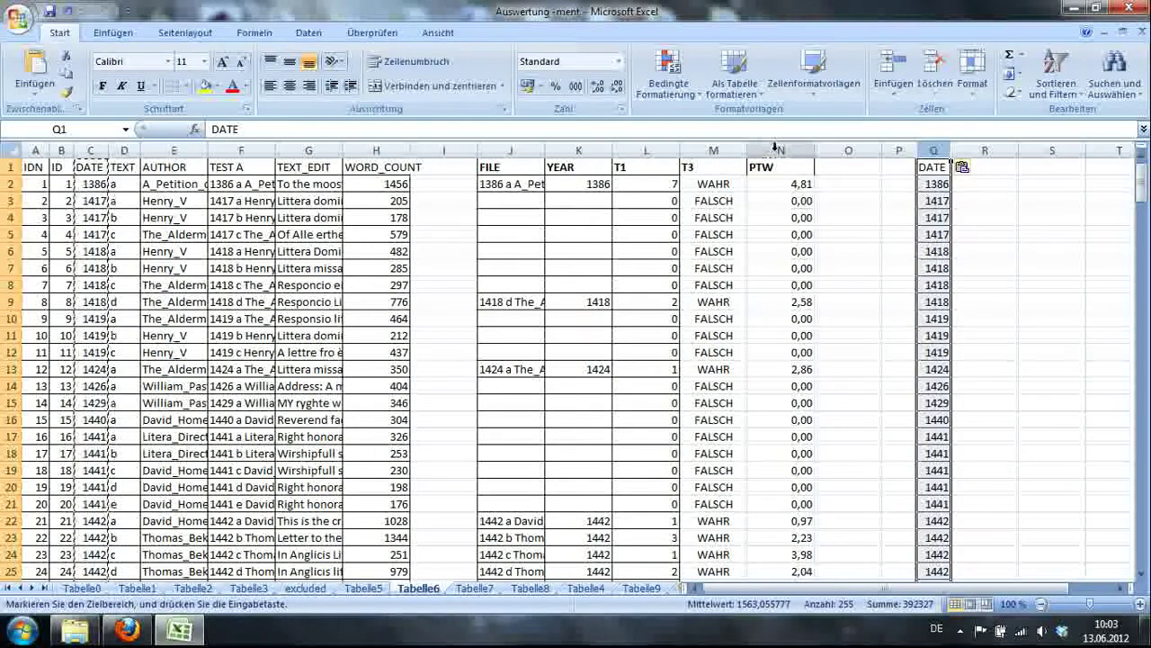
# Paste the PTW column N into column R as values only
pyautogui.click(776, 147)
pyautogui.hotkey('ctrl', 'c')
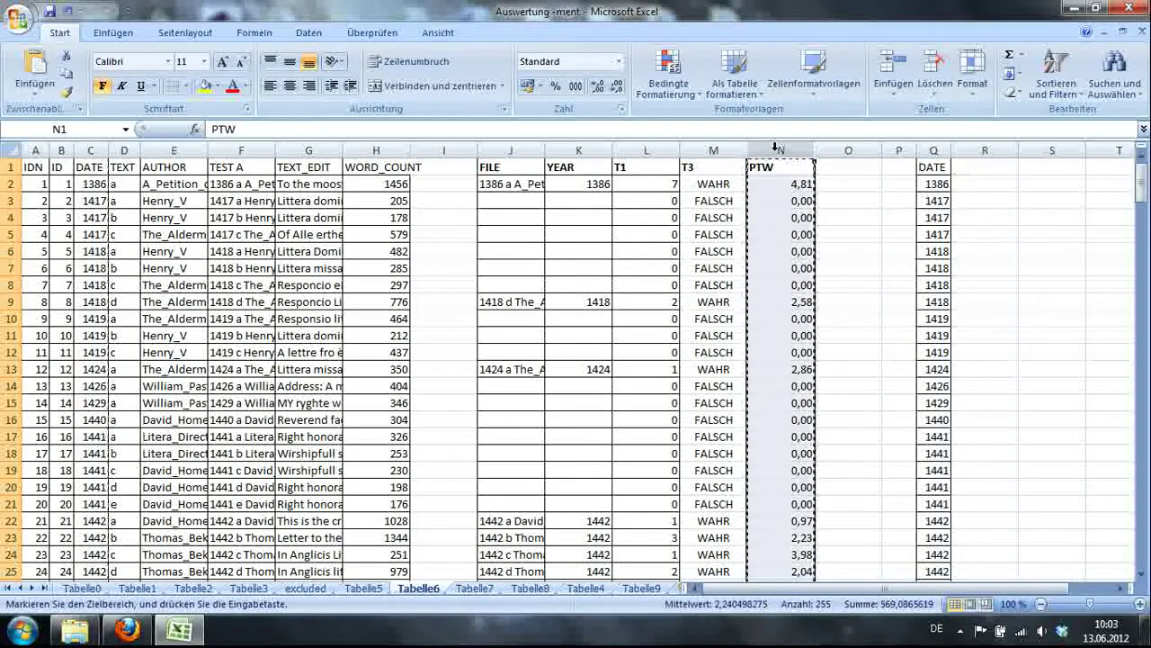
pyautogui.click(982, 147)
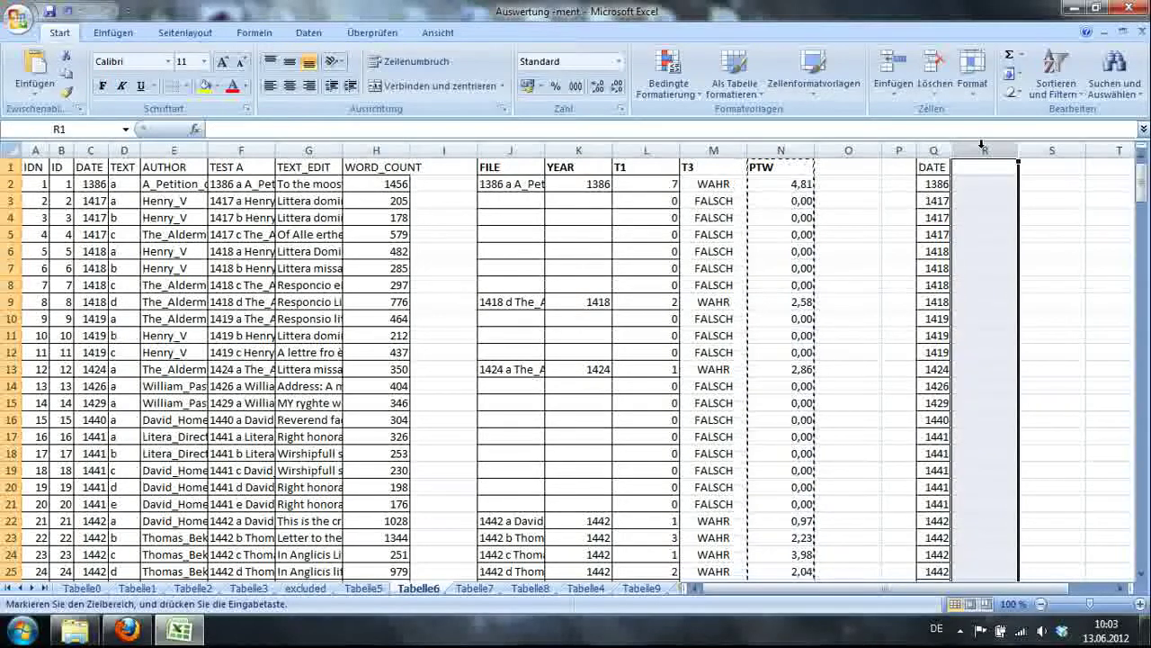
pyautogui.hotkey('ctrl', 'v')
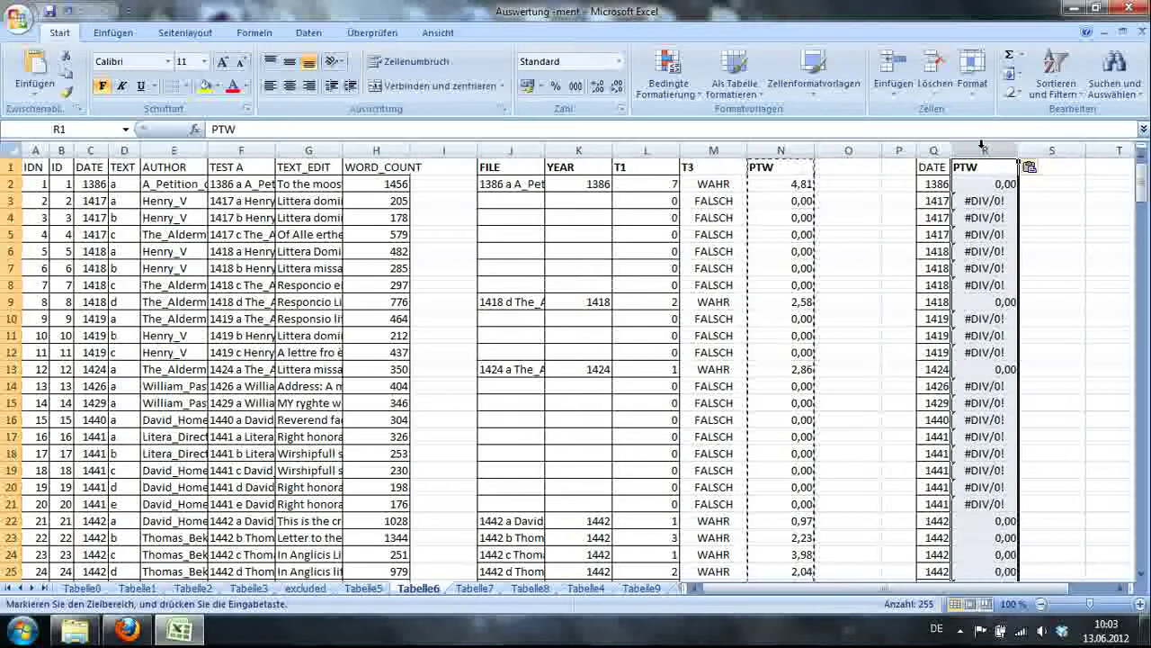
pyautogui.rightClick(983, 148)
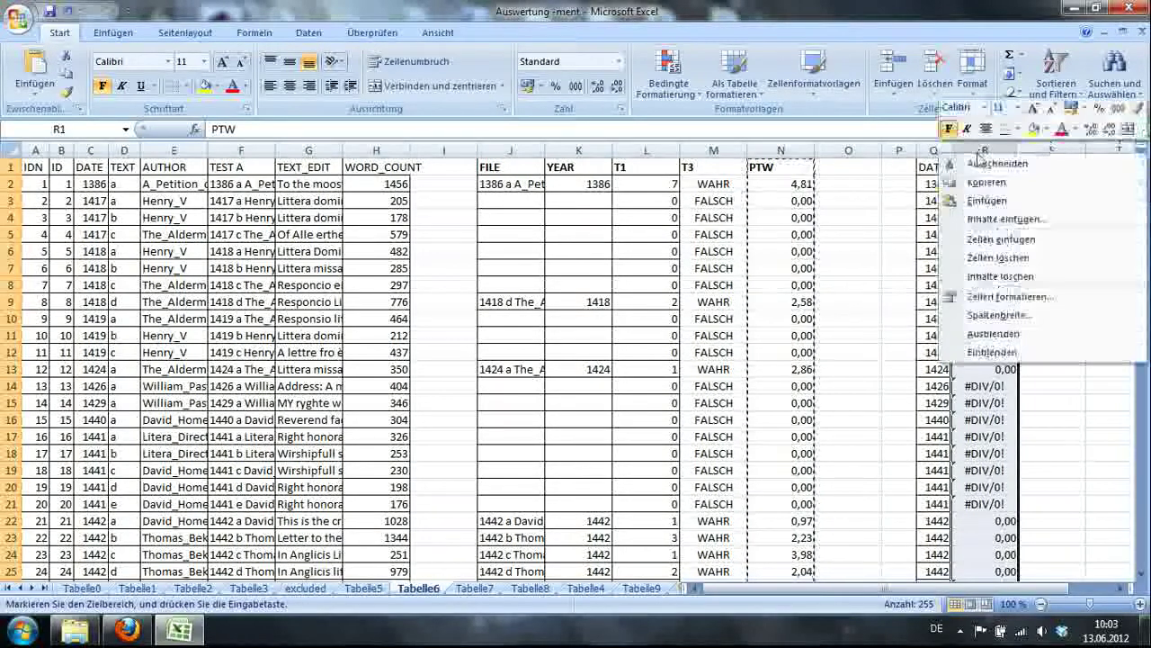
pyautogui.click(998, 218)
pyautogui.click(886, 155)
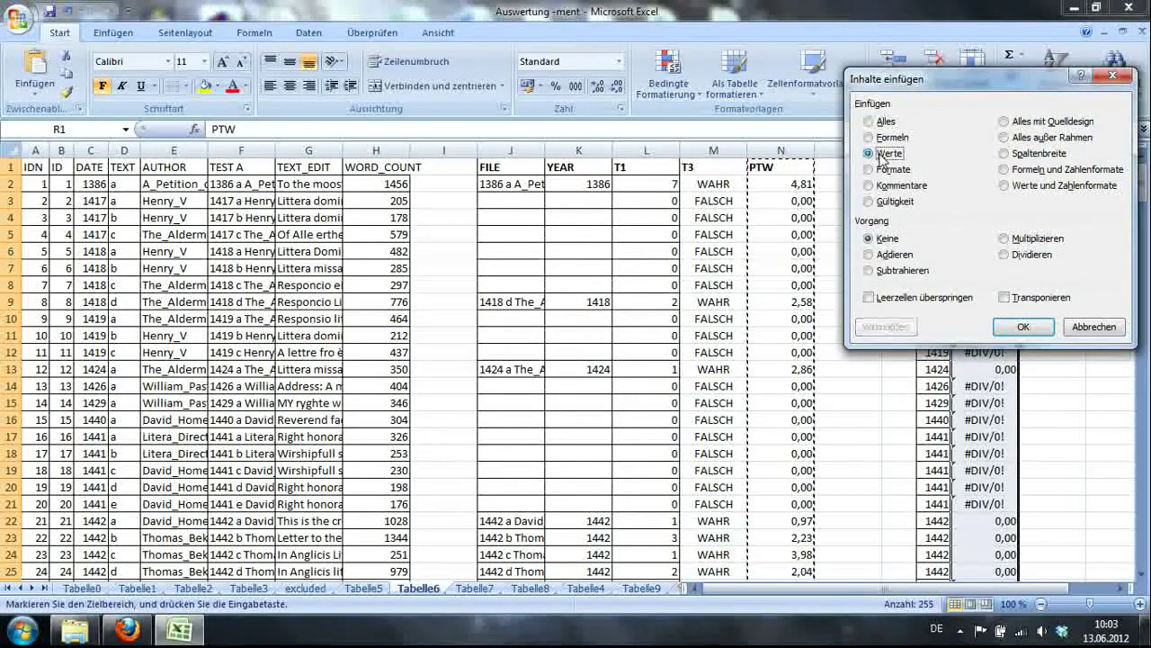
pyautogui.click(1024, 327)
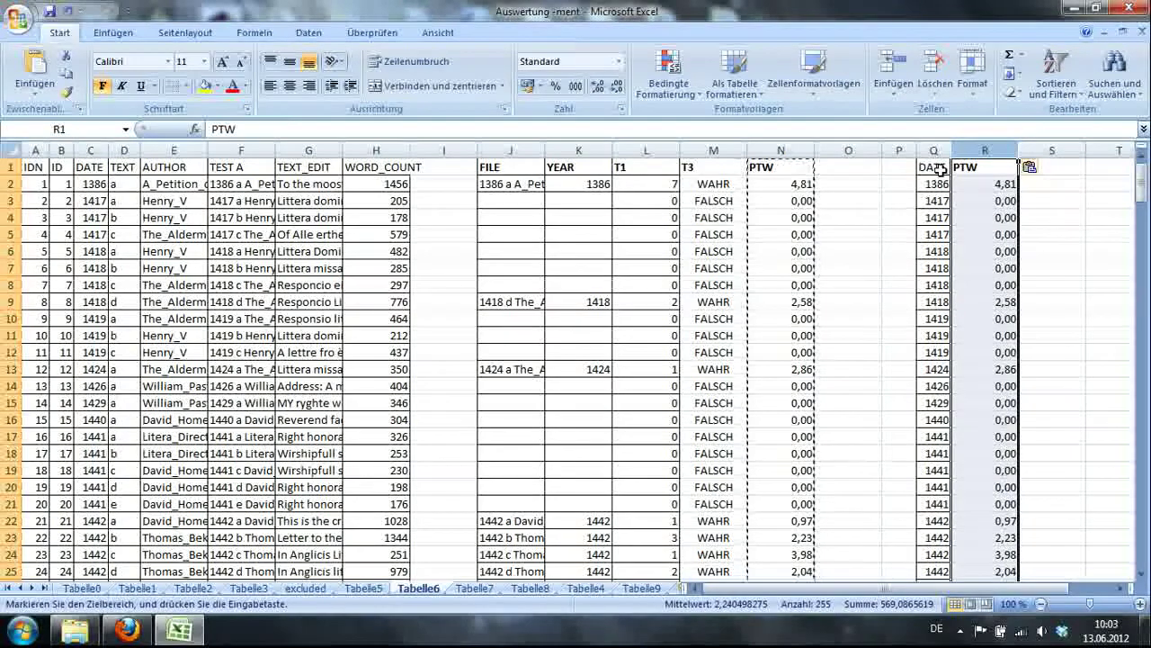
pyautogui.moveTo(936, 168); pyautogui.dragTo(985, 523)
pyautogui.moveTo(1141, 567); pyautogui.dragTo(1141, 180)
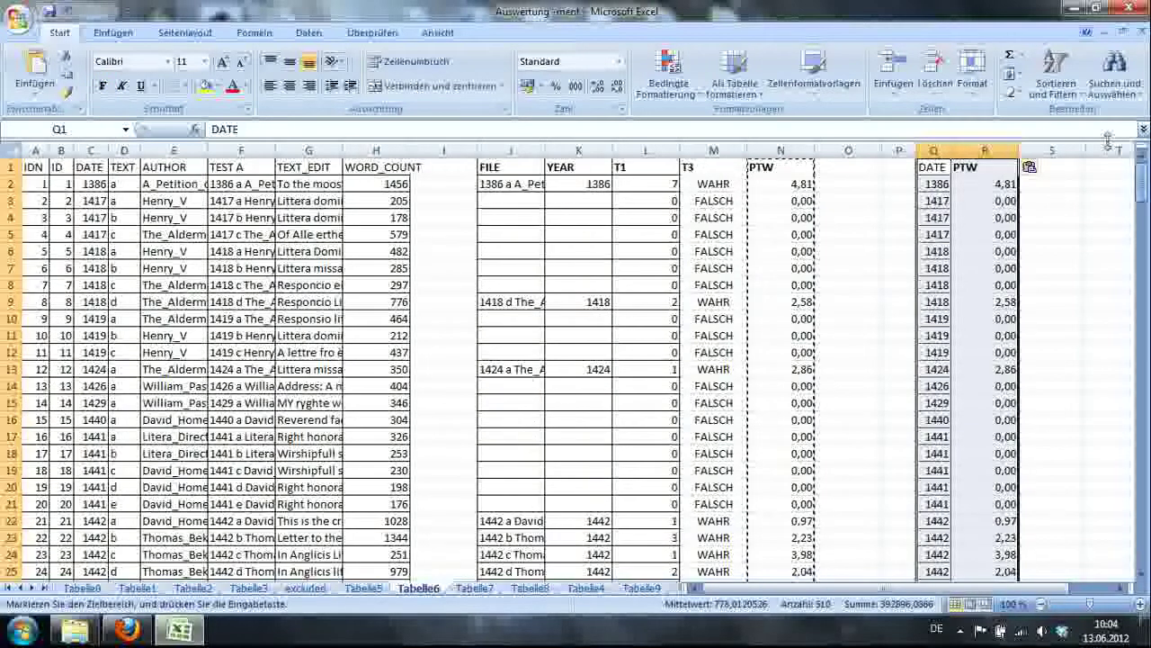
pyautogui.click(108, 33)
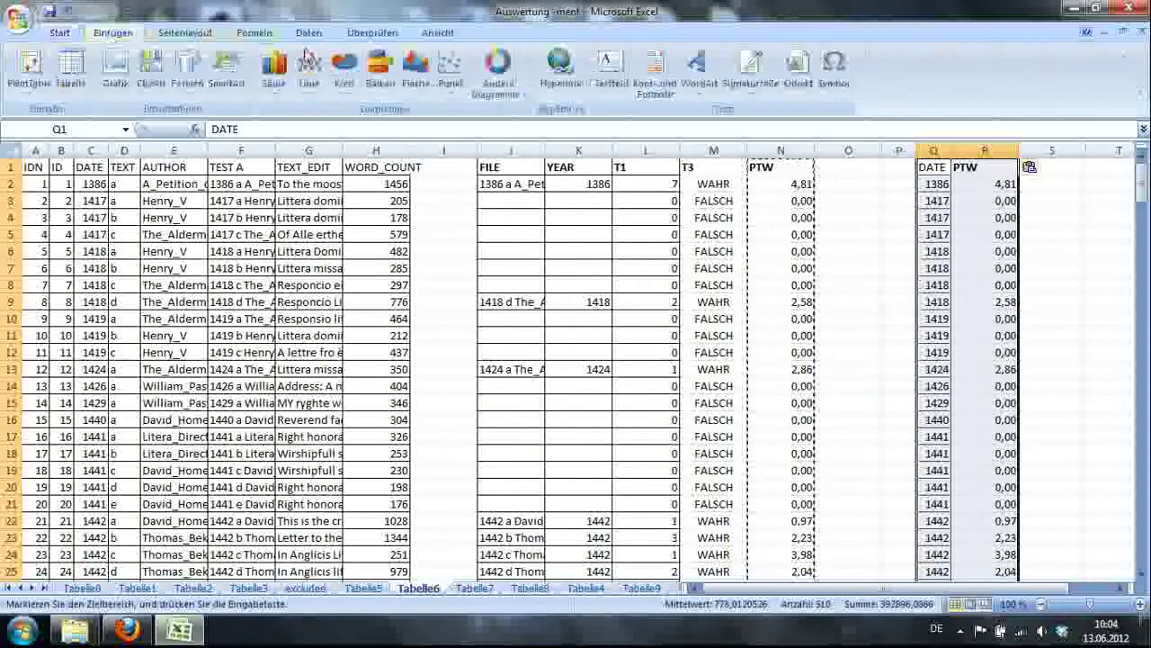
pyautogui.click(450, 72)
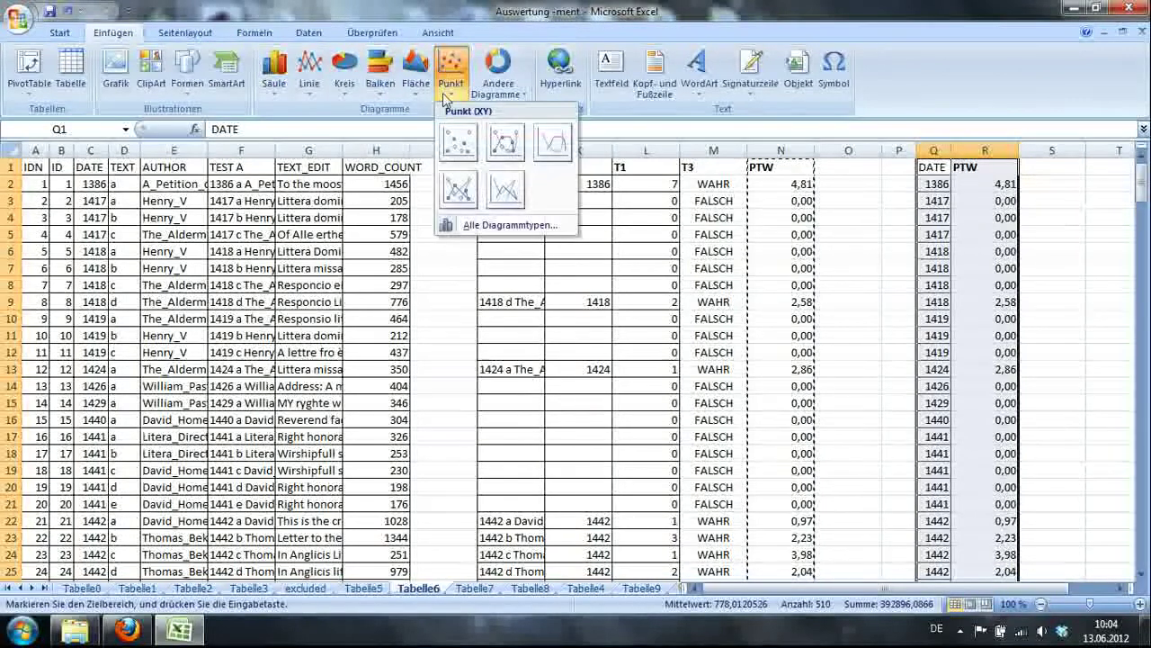
pyautogui.click(454, 140)
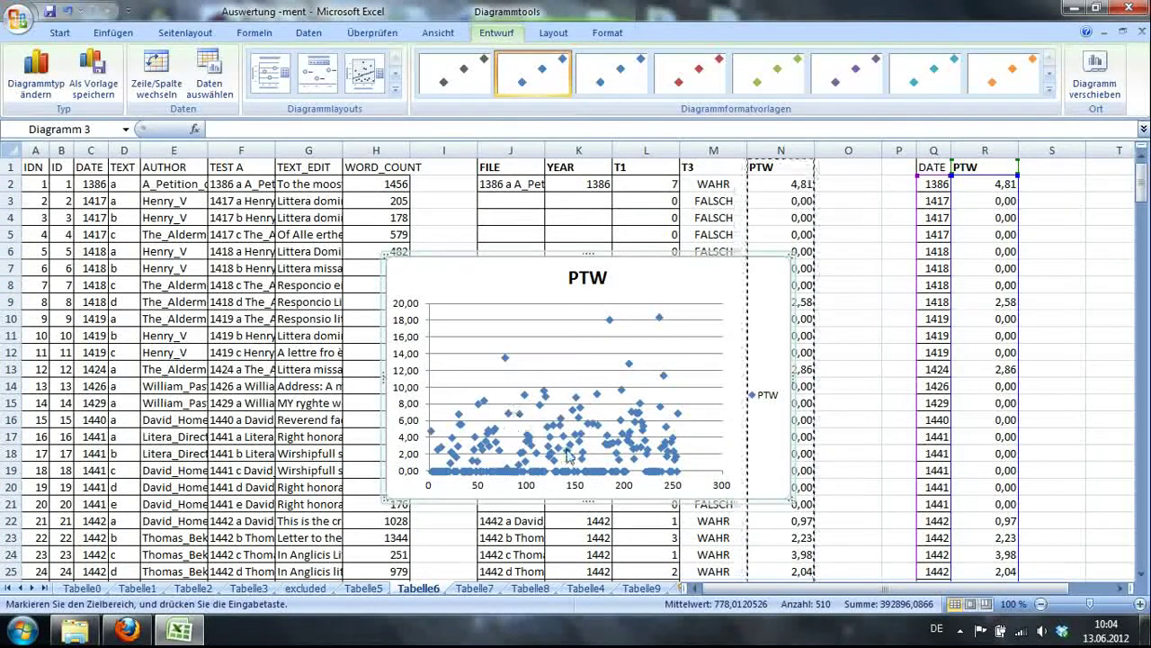
pyautogui.moveTo(568, 456)
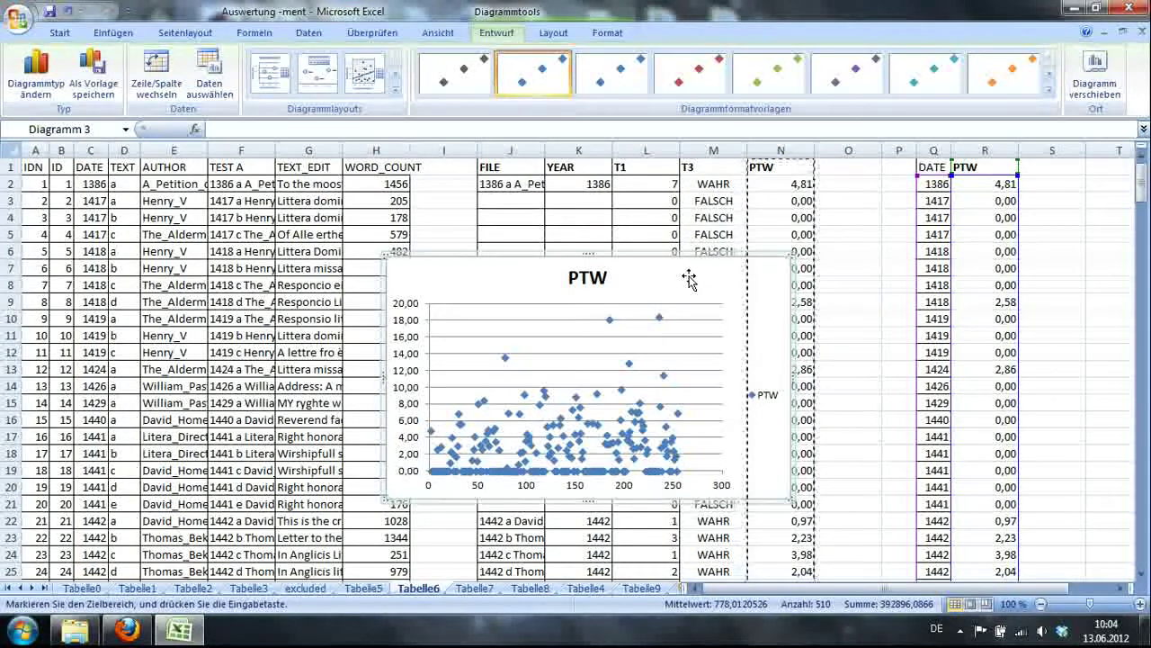
pyautogui.press('Escape')
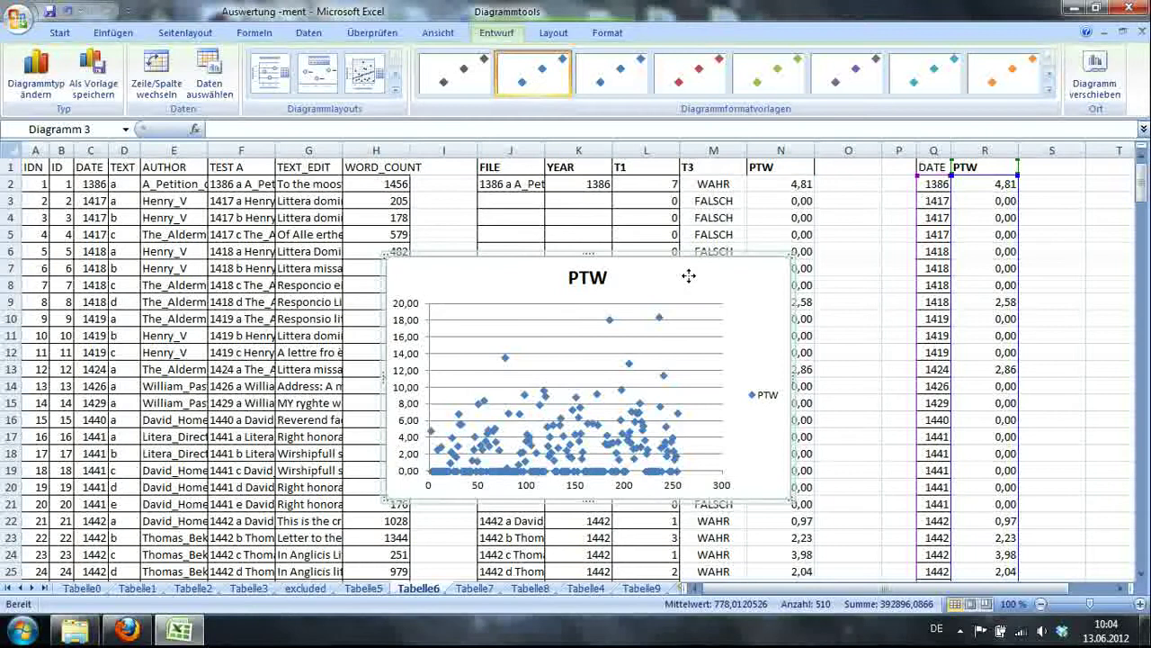
pyautogui.press('Escape')
pyautogui.press('Delete')
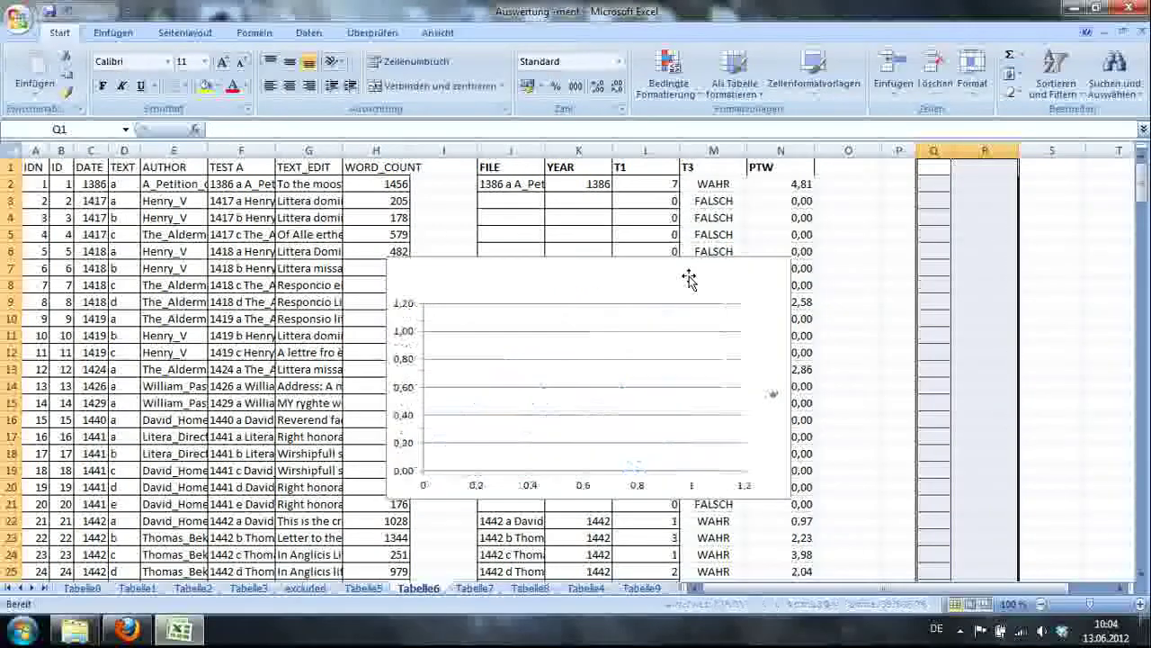
pyautogui.click(66, 11)
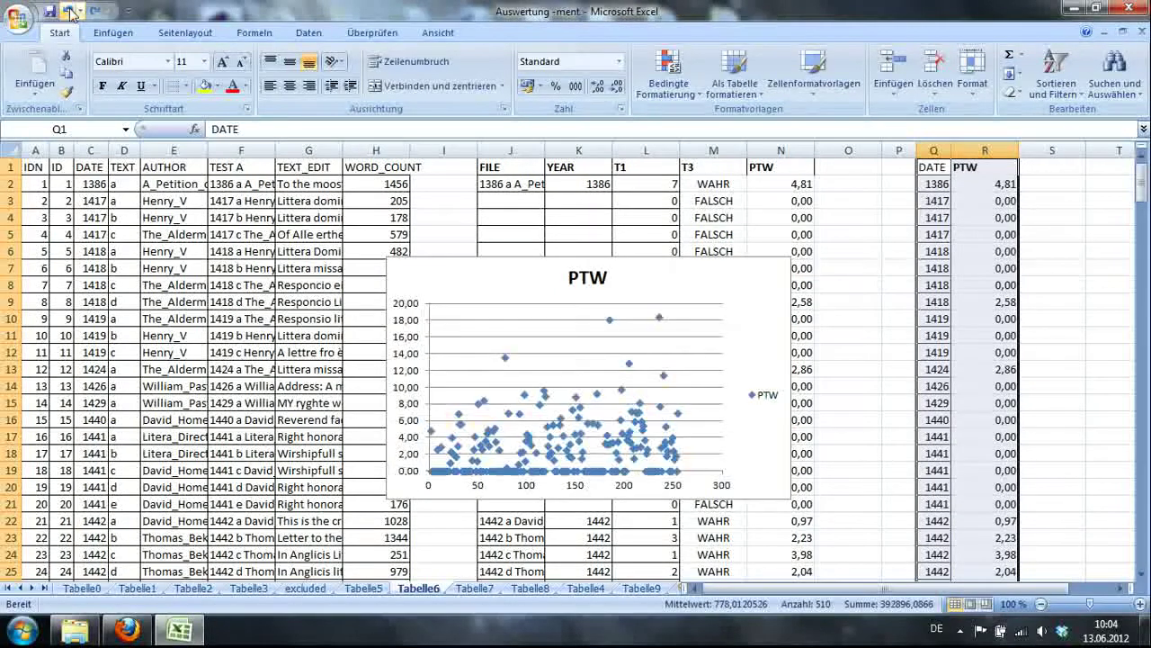
pyautogui.click(736, 297)
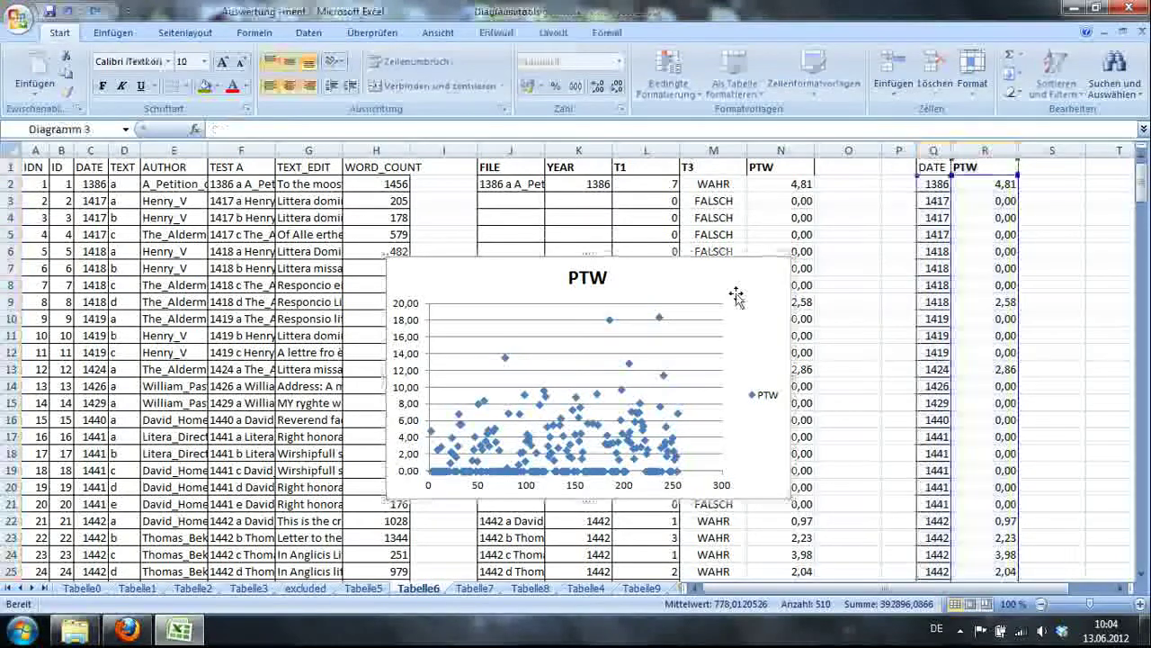
pyautogui.press('Delete')
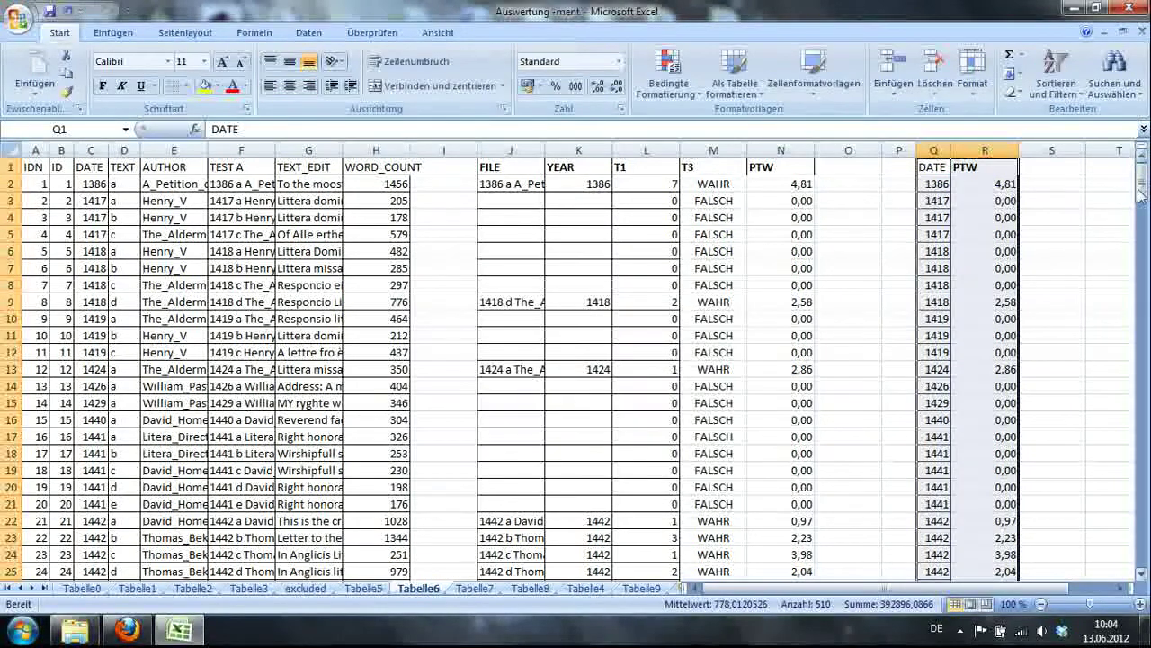
# Reduce Q73, Q74 and Q75 to 1438, 1467 and 1476, then select the Q:R data
pyautogui.moveTo(1140, 194); pyautogui.dragTo(1144, 270)
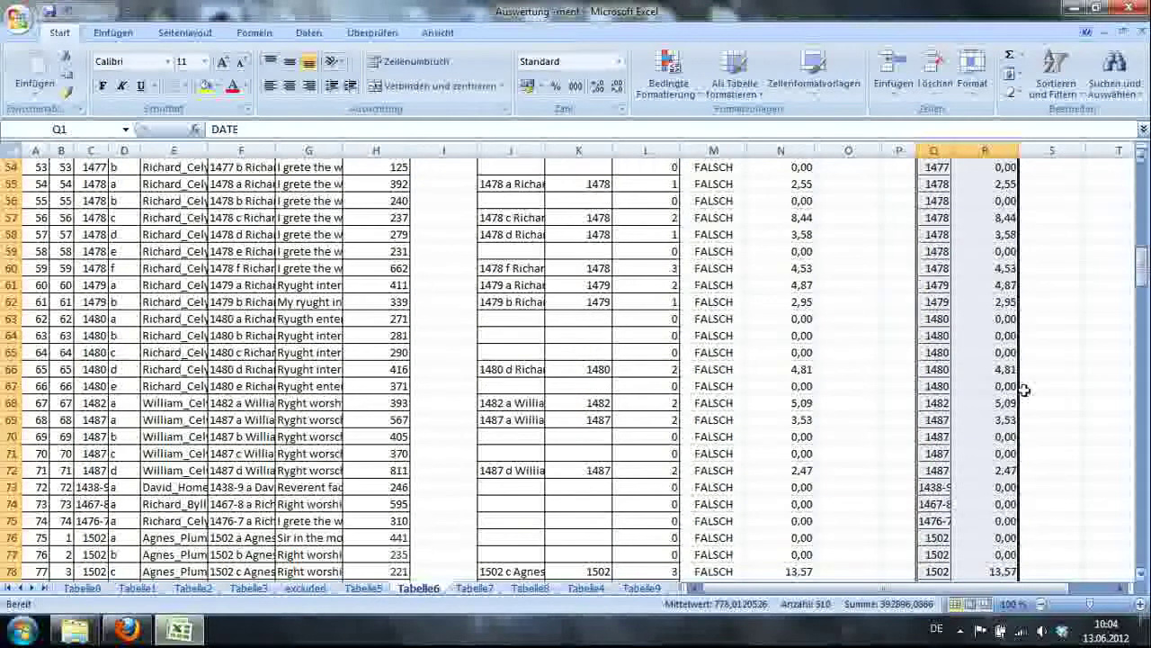
pyautogui.doubleClick(944, 487)
pyautogui.press('BackSpace')
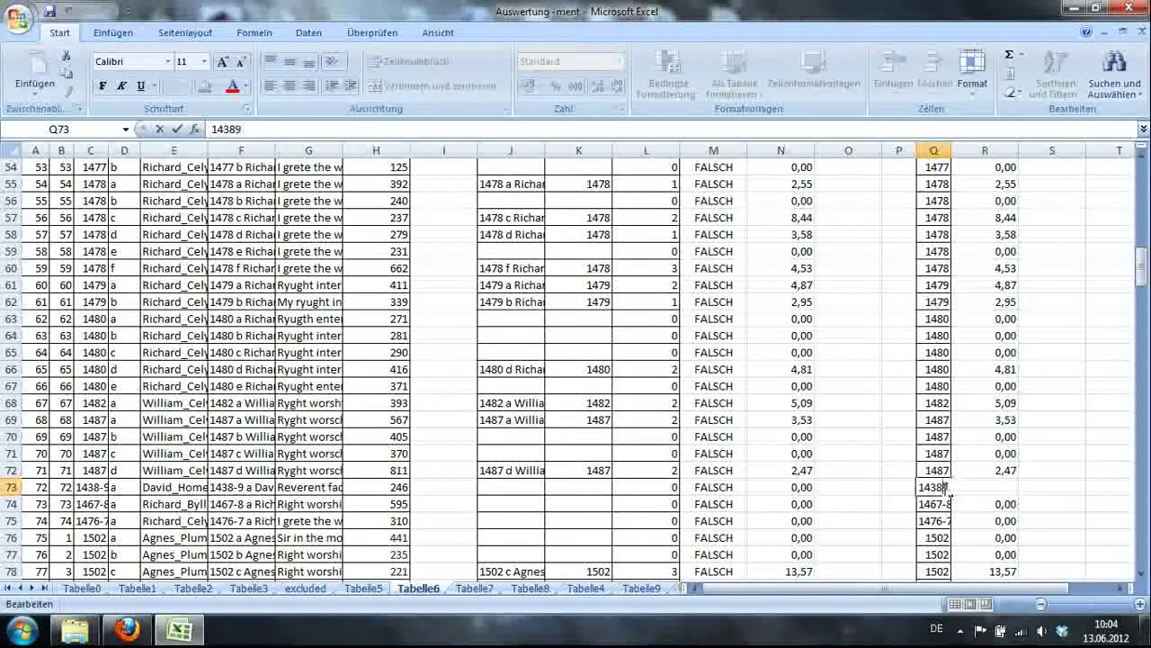
pyautogui.press('Delete')
pyautogui.press('Return')
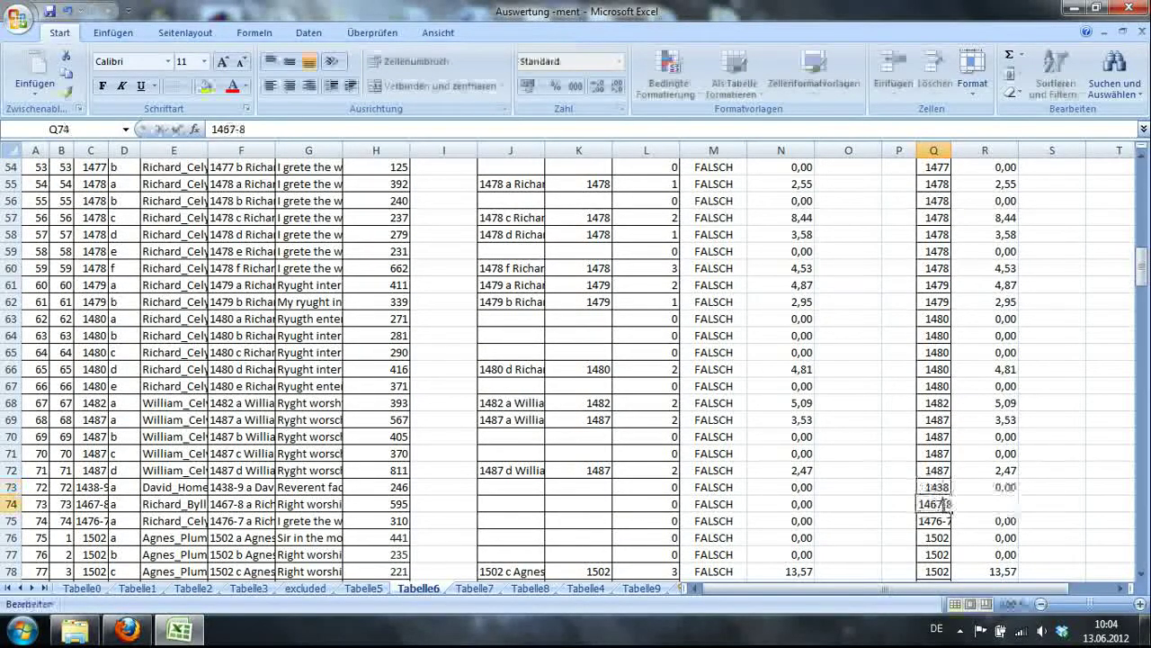
pyautogui.doubleClick(943, 503)
pyautogui.press('BackSpace')
pyautogui.press('BackSpace')
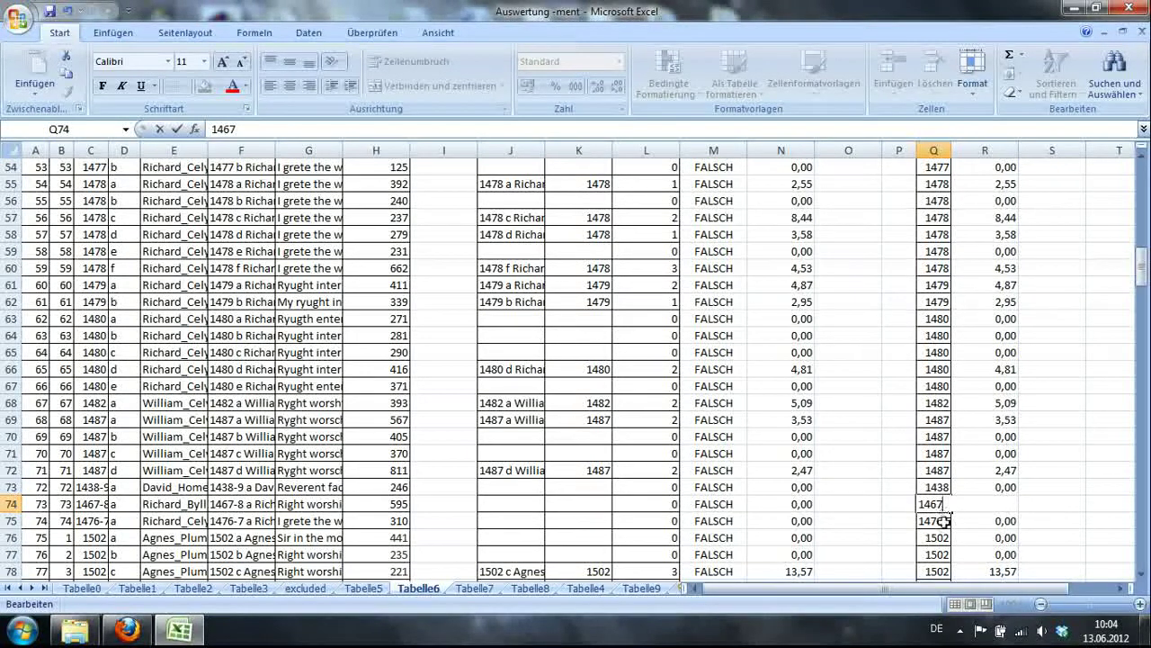
pyautogui.press('Return')
pyautogui.doubleClick(942, 521)
pyautogui.press('BackSpace')
pyautogui.press('BackSpace')
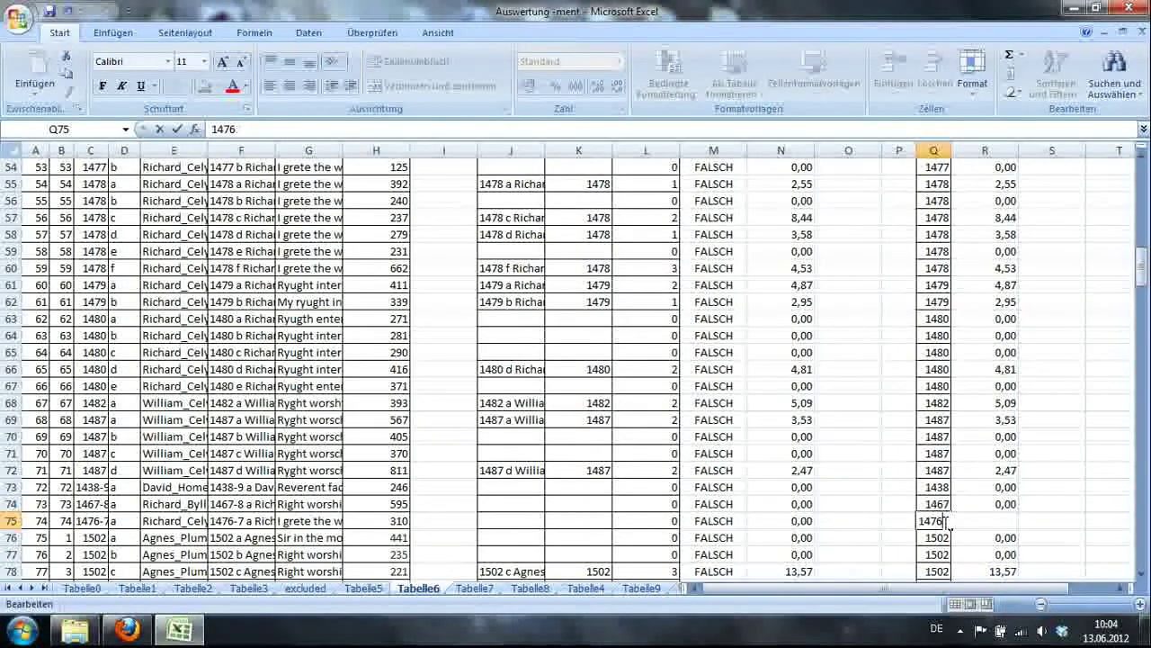
pyautogui.click(1108, 437)
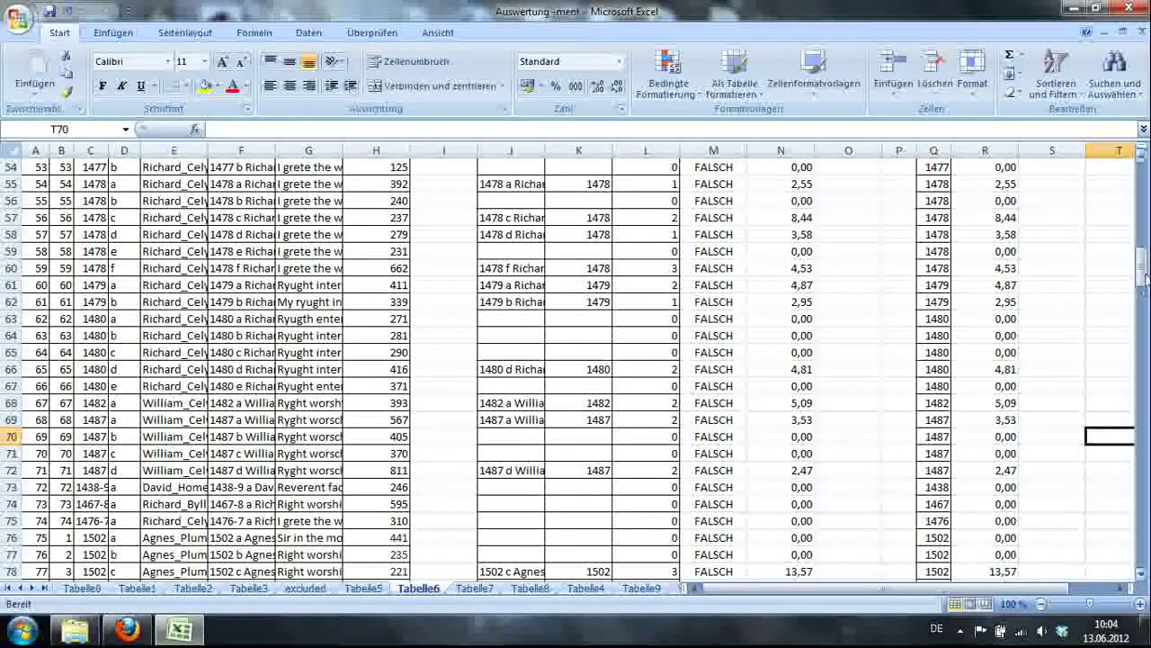
pyautogui.moveTo(1144, 279); pyautogui.dragTo(1143, 284)
pyautogui.moveTo(1002, 565); pyautogui.dragTo(934, 81)
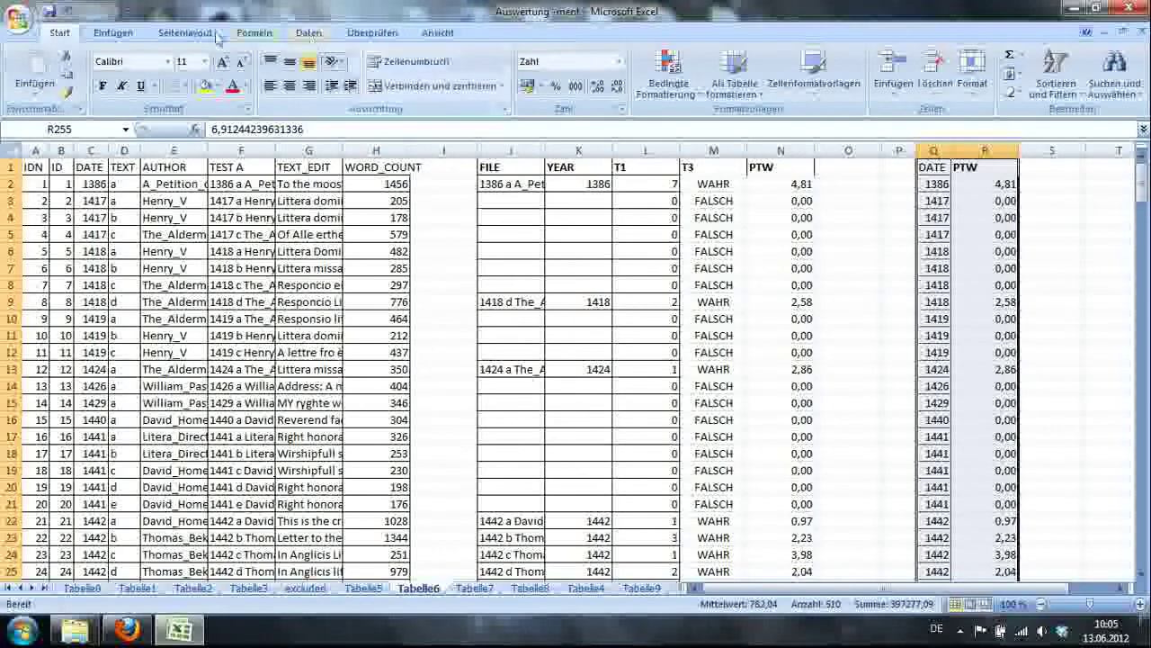
# Insert a markers-only scatter chart of the Q:R data with the dark grey chart style
pyautogui.click(124, 36)
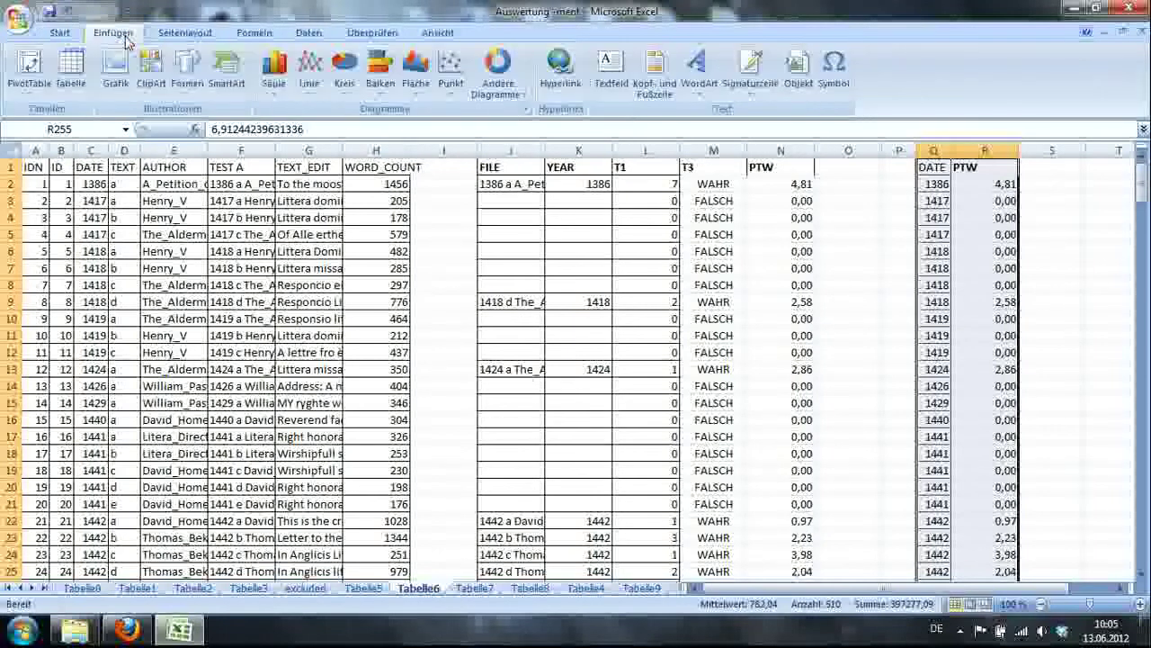
pyautogui.click(452, 70)
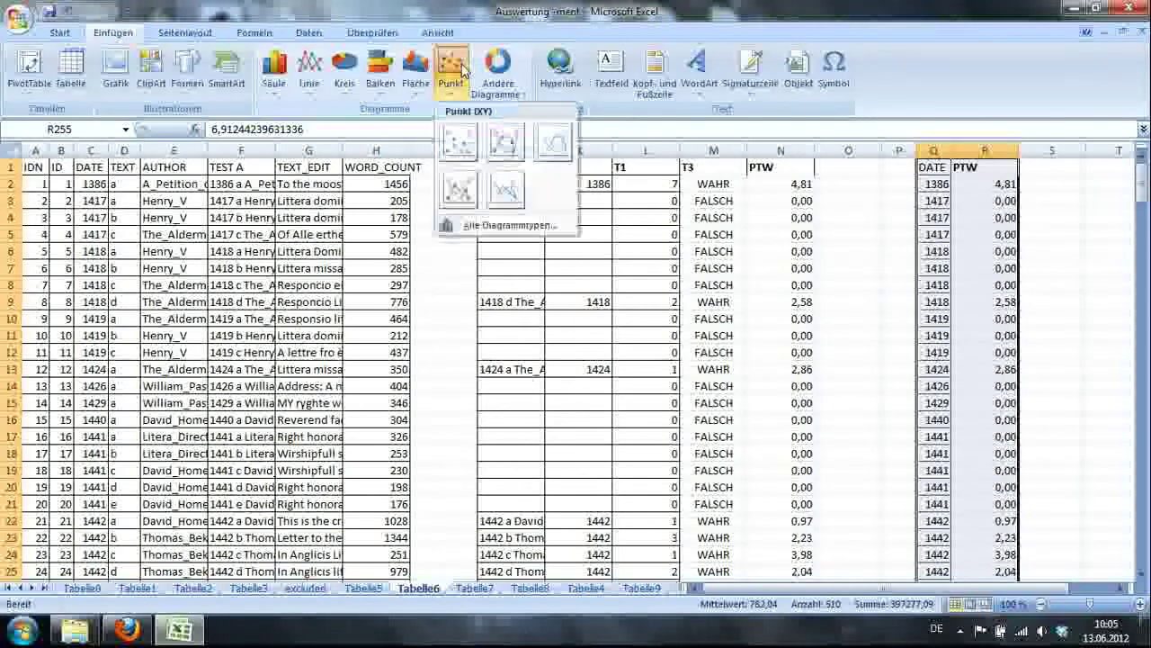
pyautogui.click(458, 141)
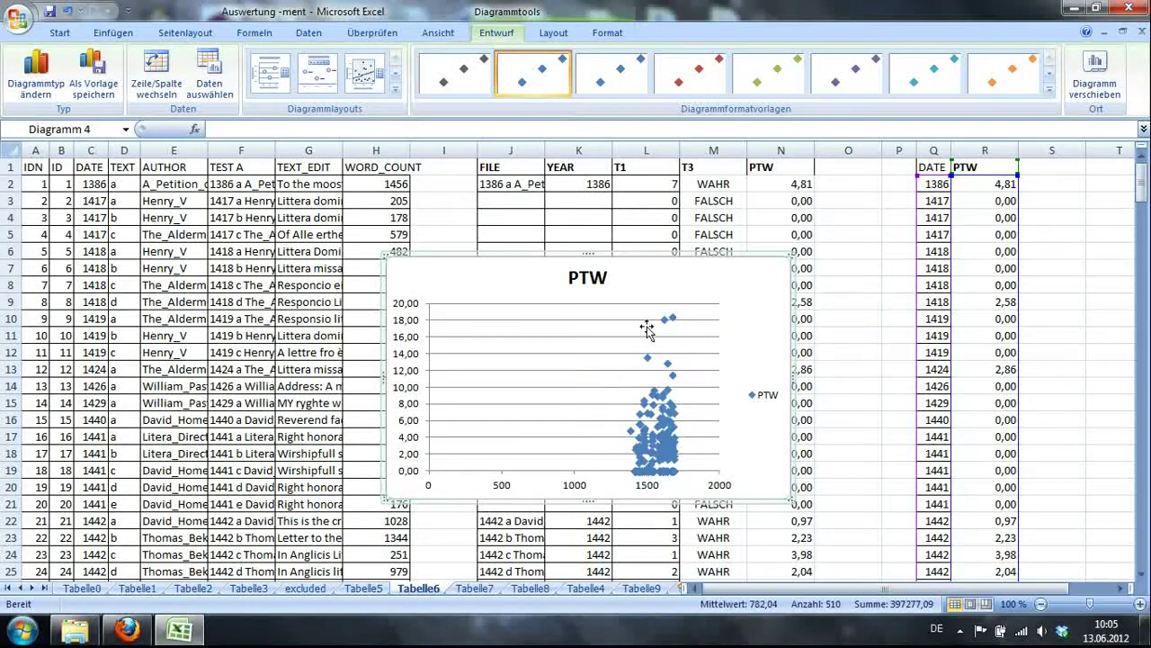
pyautogui.click(454, 72)
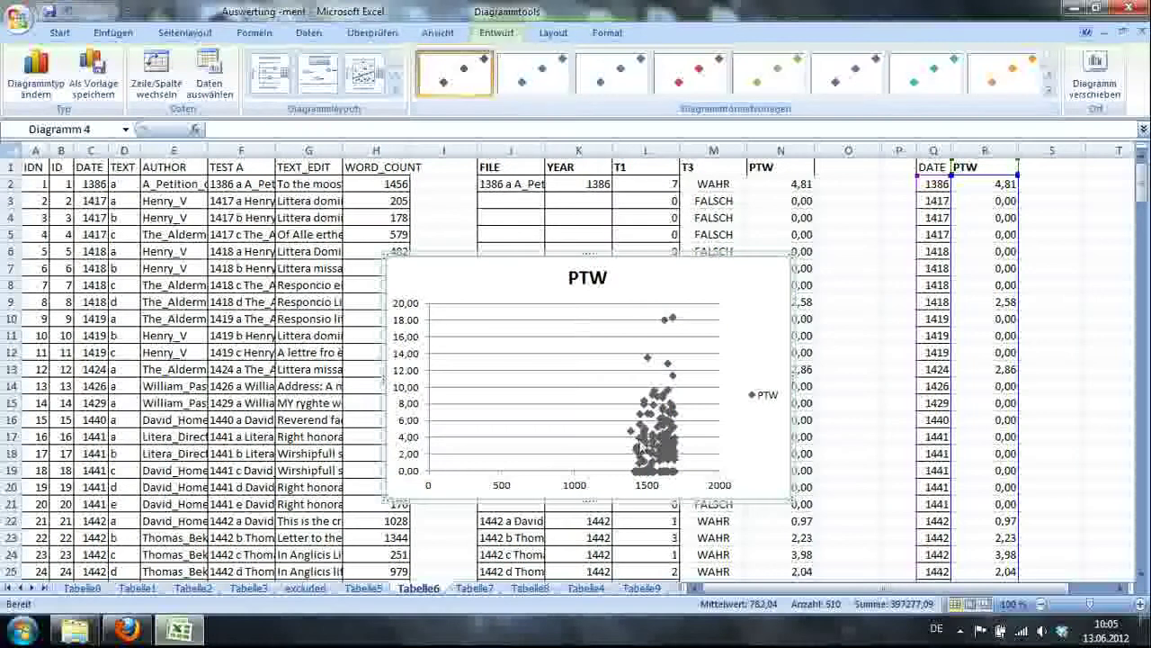
pyautogui.rightClick(657, 448)
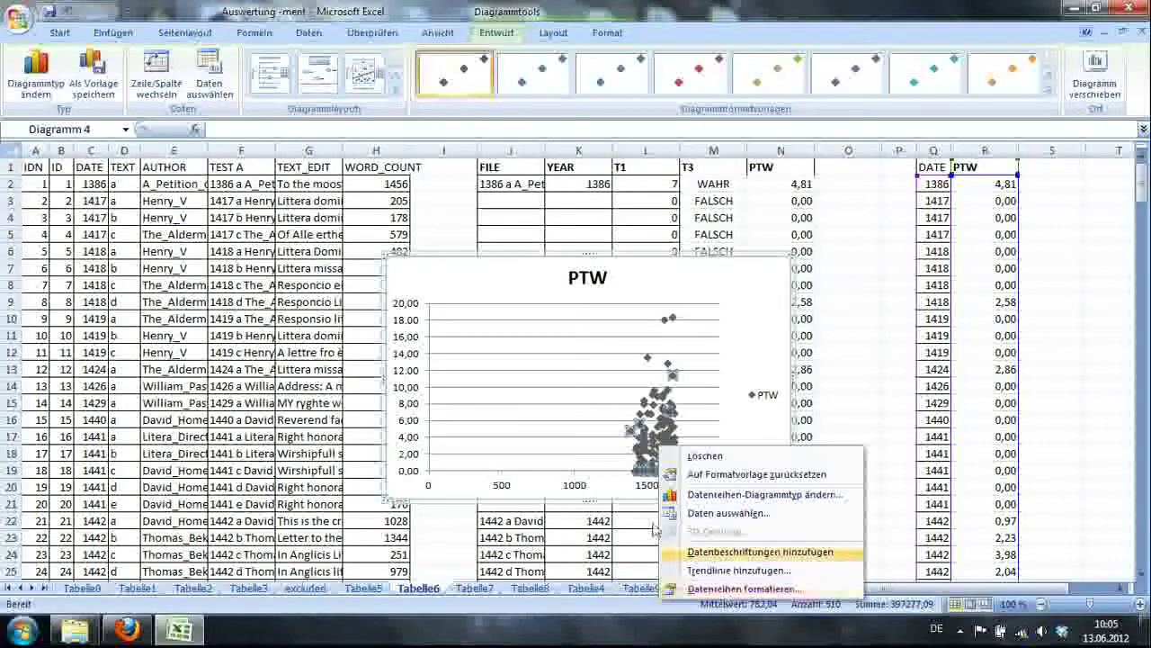
pyautogui.press('Escape')
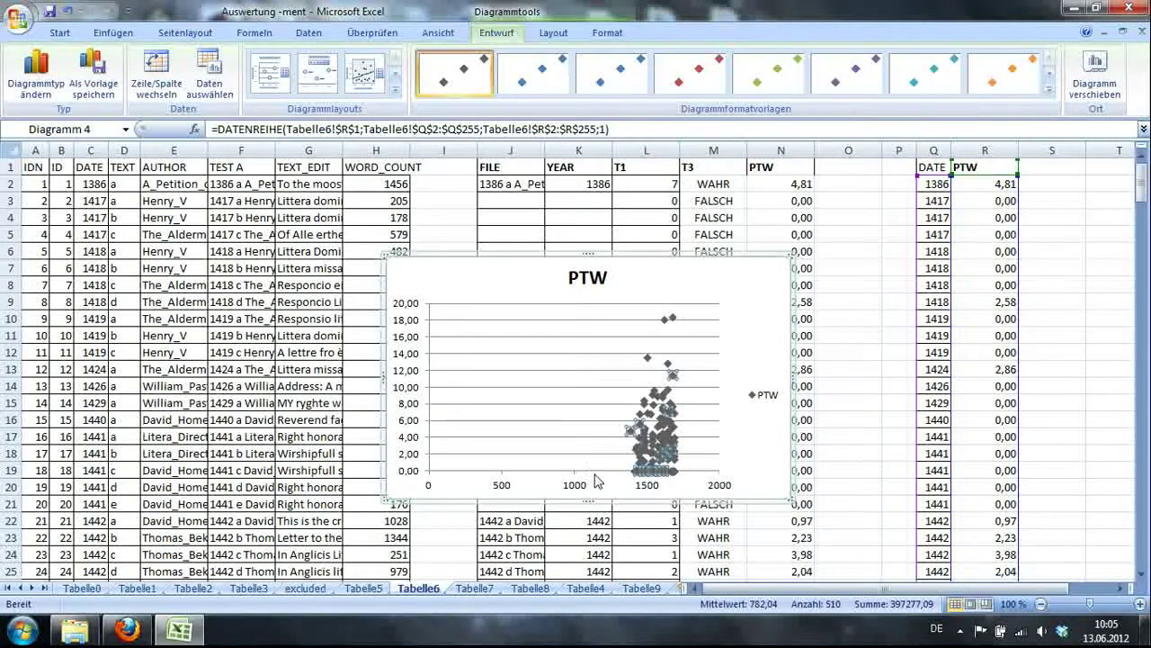
# Fix the horizontal axis minimum at 1385 and maximum at 1700
pyautogui.rightClick(597, 481)
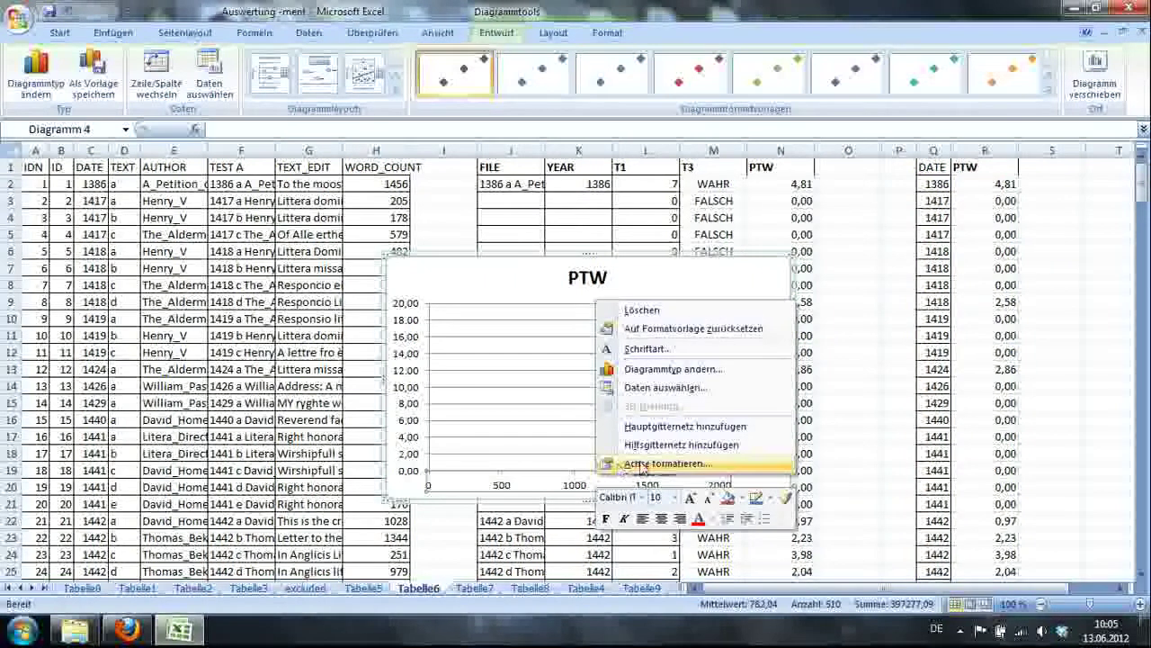
pyautogui.click(641, 463)
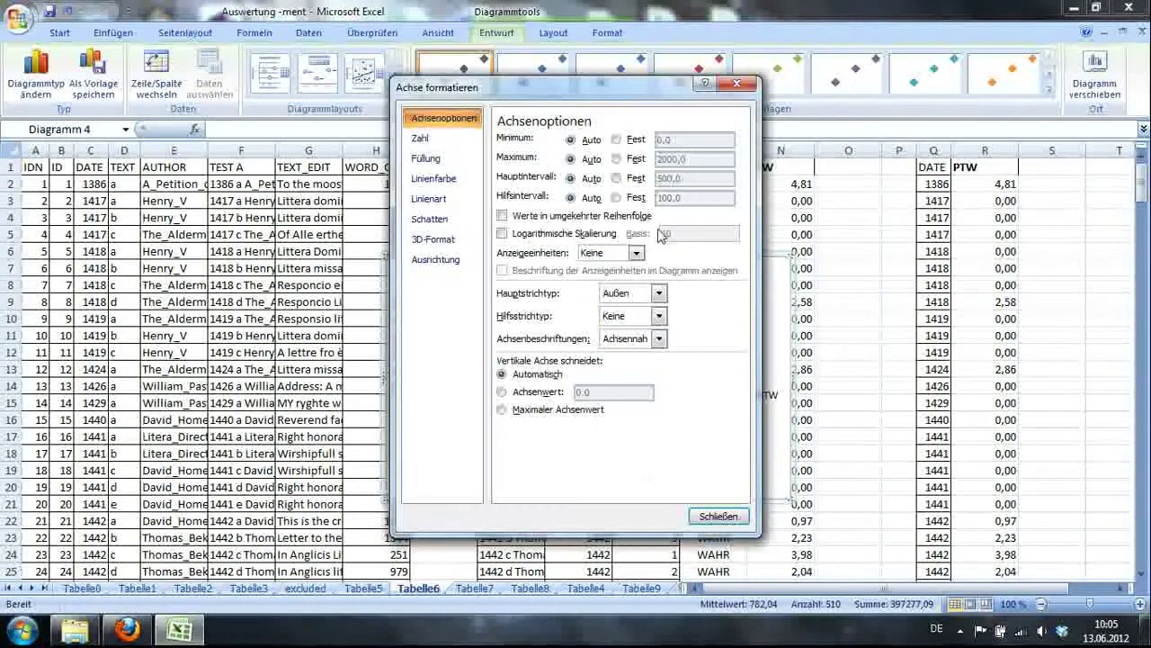
pyautogui.click(618, 141)
pyautogui.click(662, 140)
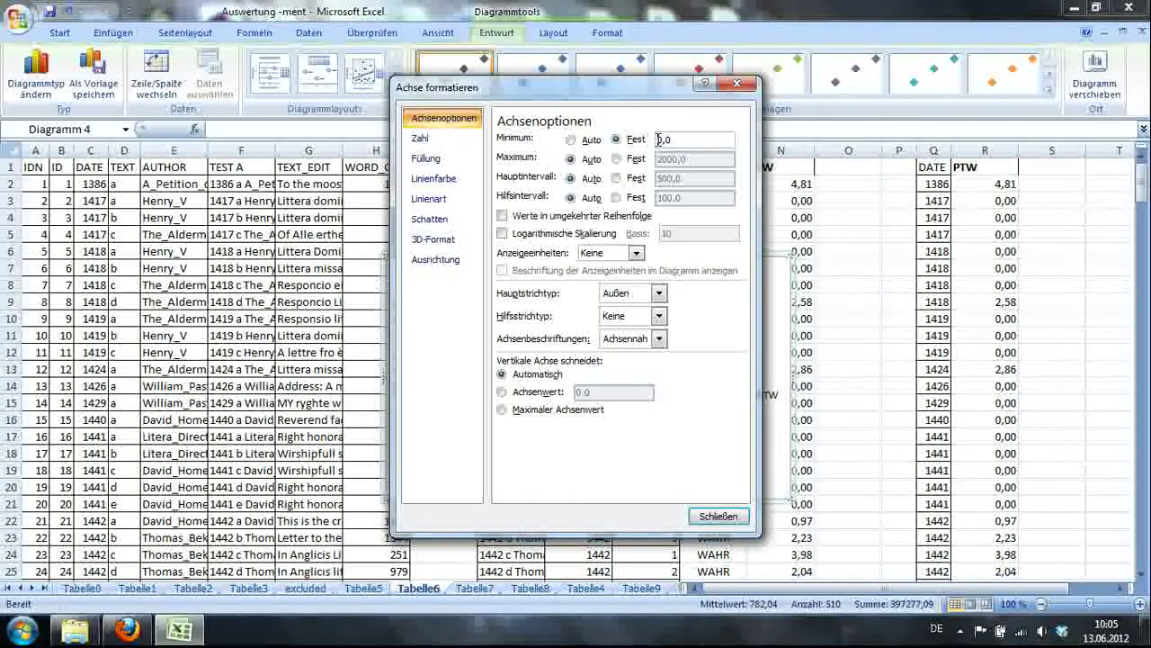
pyautogui.write('1385')
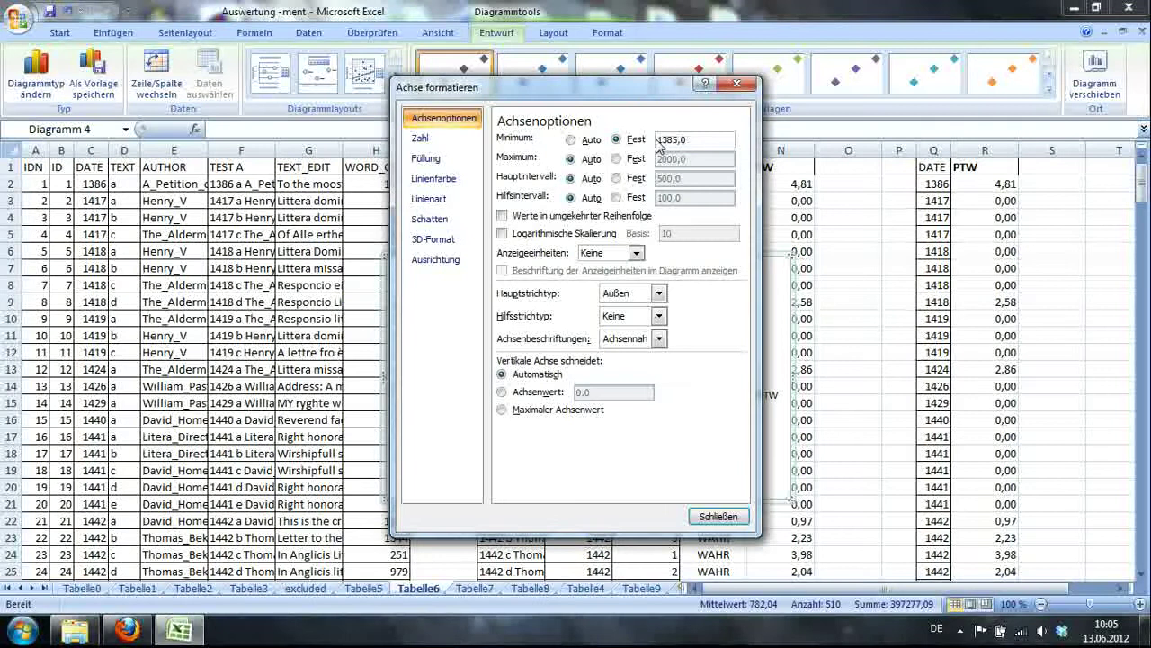
pyautogui.click(635, 159)
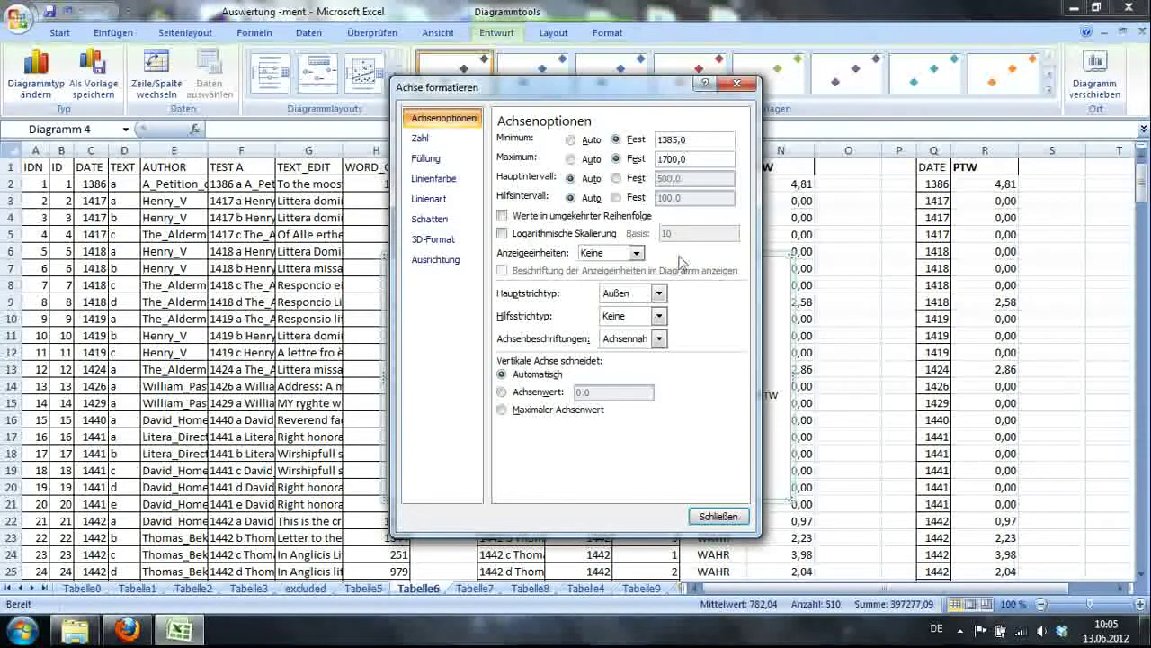
pyautogui.click(711, 518)
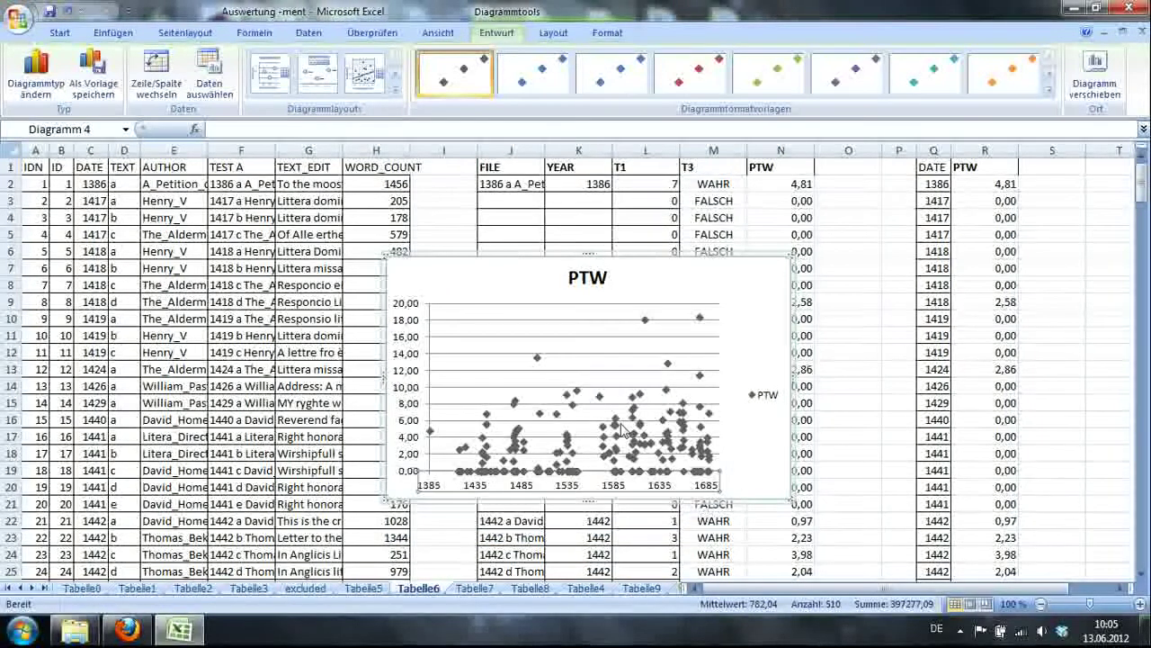
# Change the PTW series markers to the built-in X shape
pyautogui.click(684, 429)
pyautogui.rightClick(683, 429)
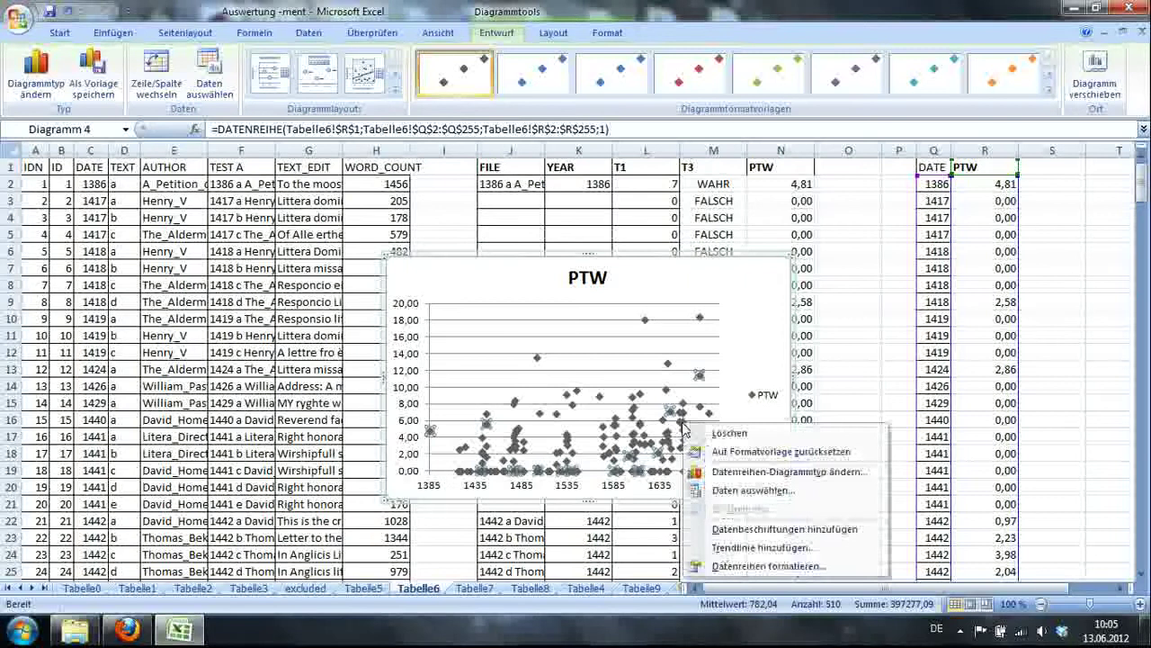
pyautogui.click(733, 566)
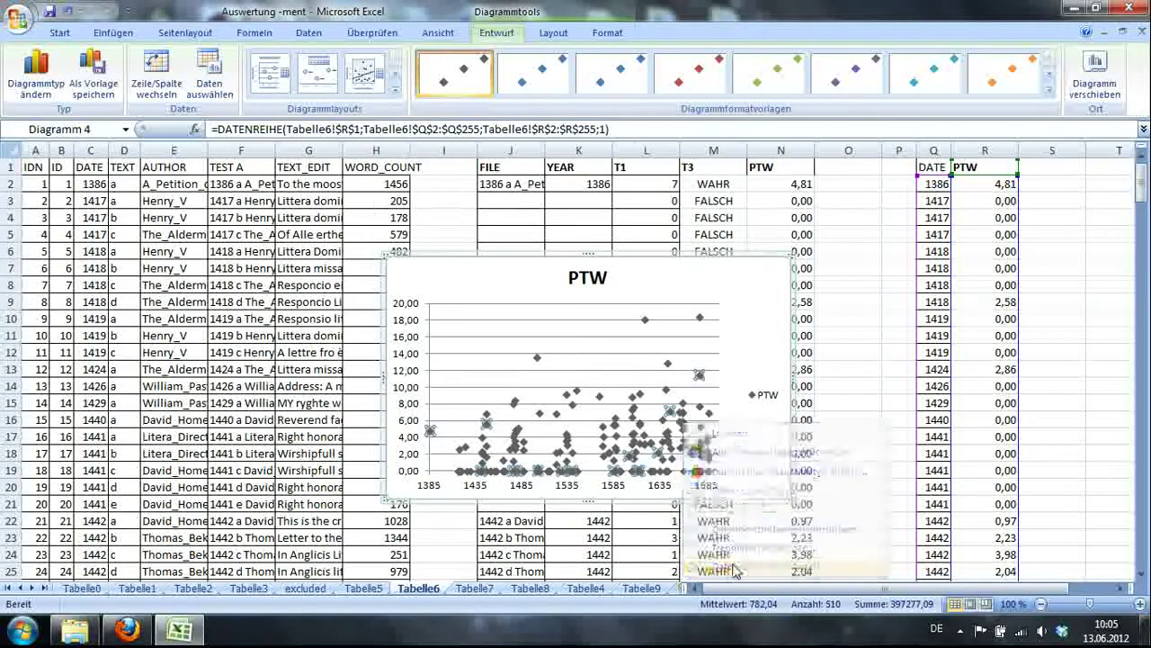
pyautogui.click(440, 140)
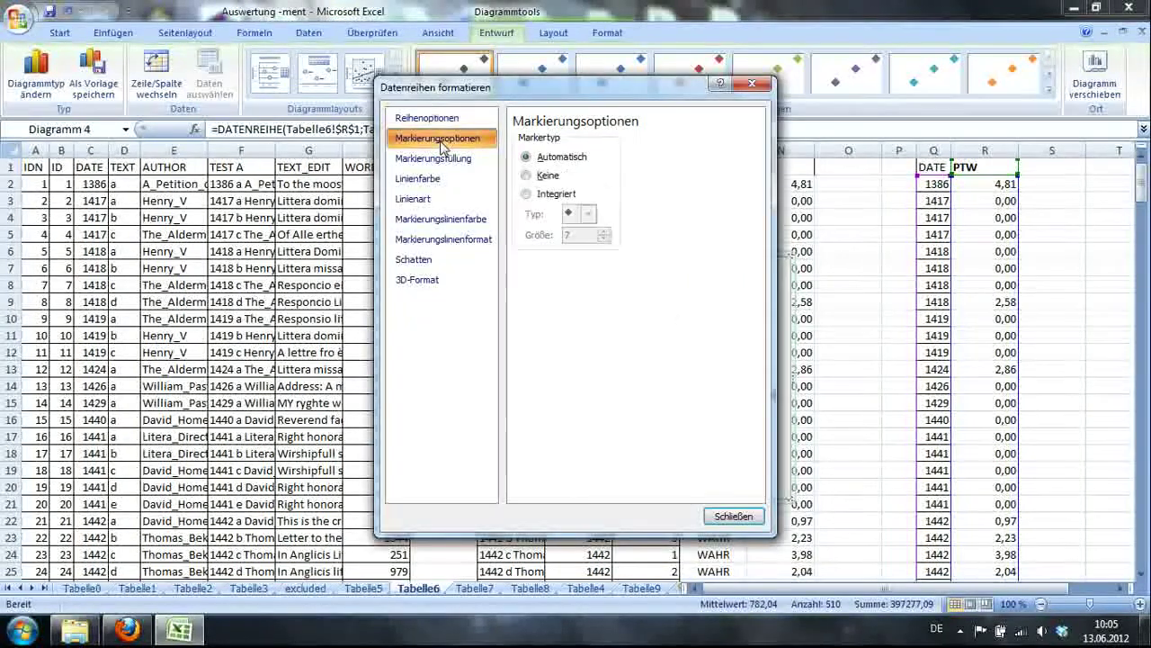
pyautogui.click(527, 194)
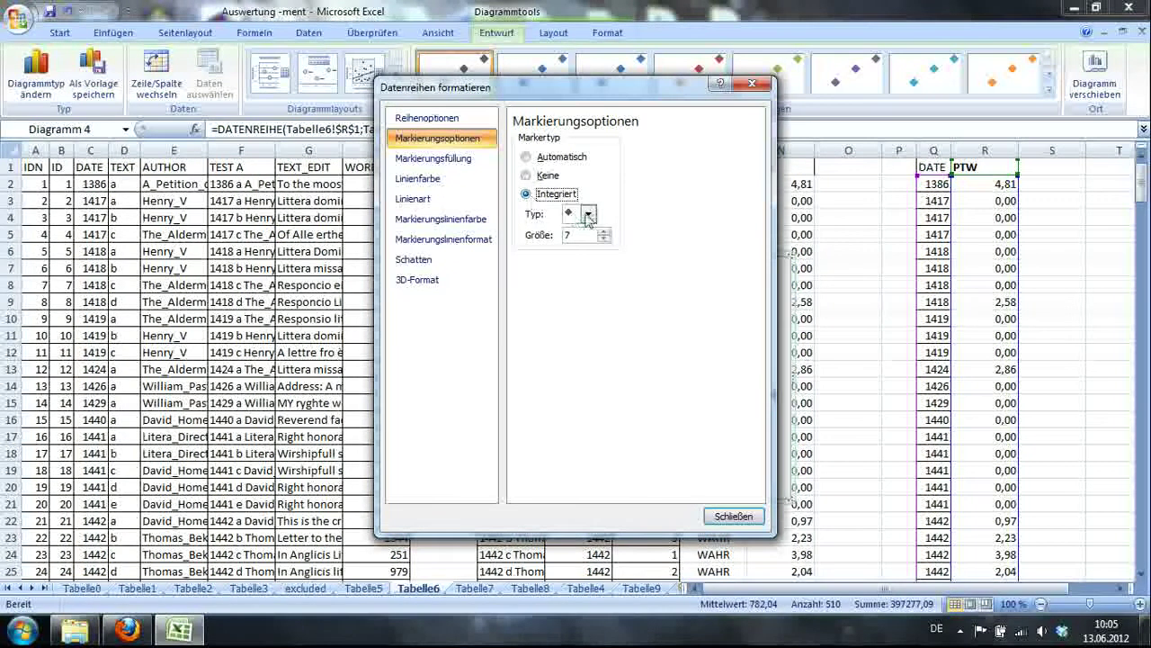
pyautogui.click(588, 213)
pyautogui.click(574, 282)
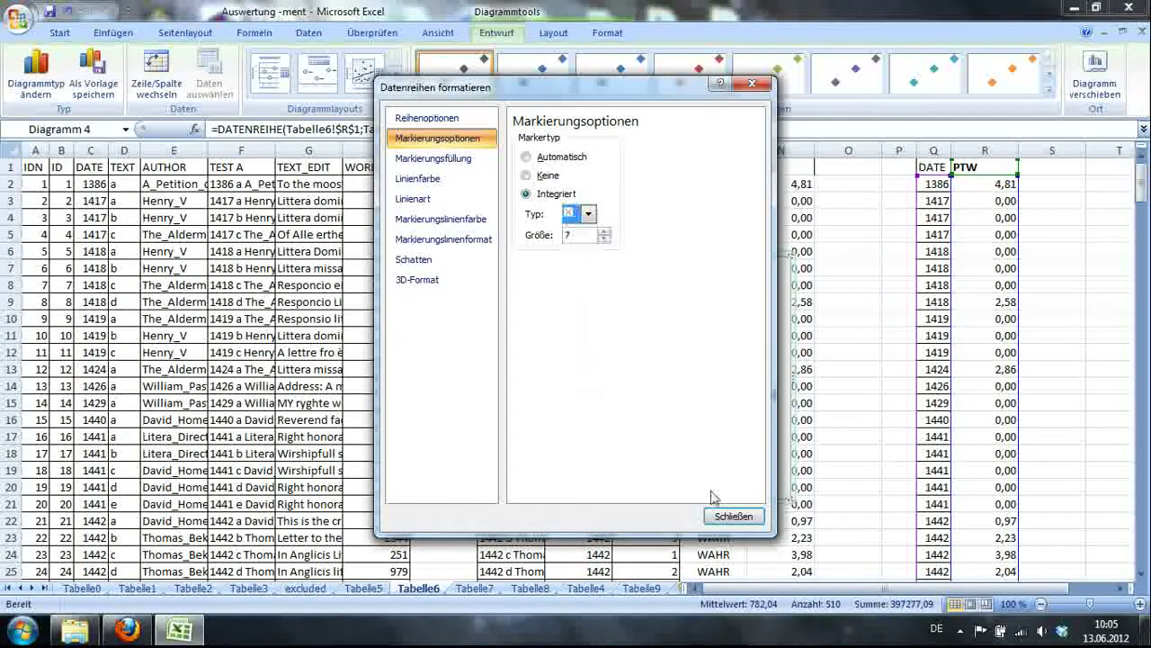
pyautogui.click(733, 515)
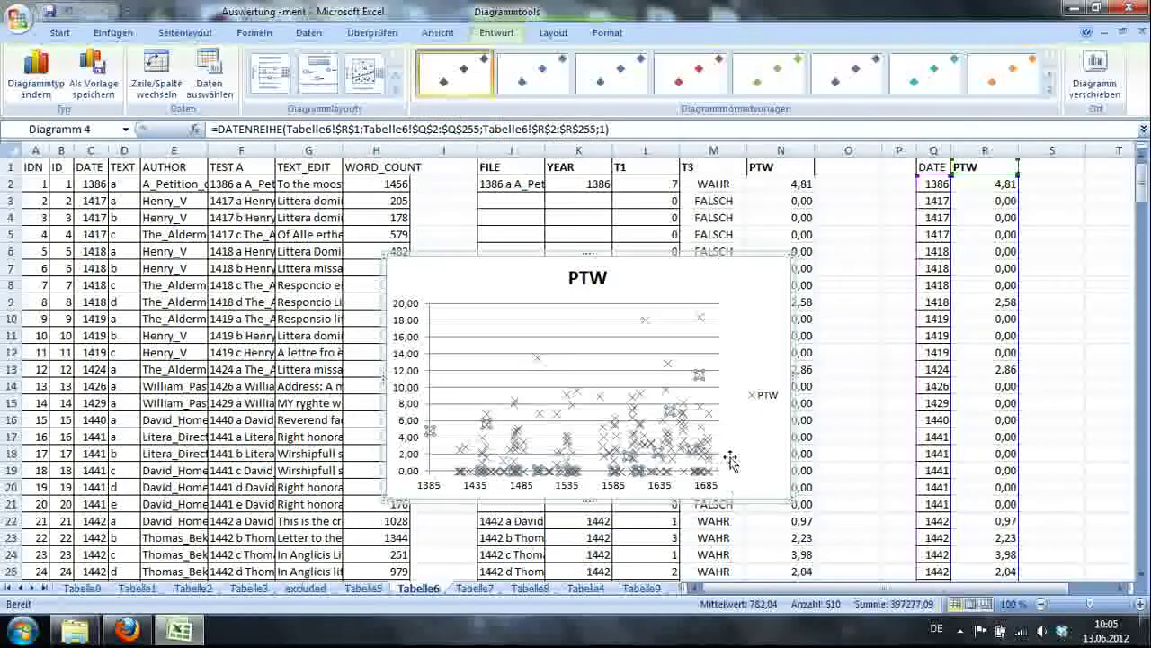
pyautogui.click(662, 435)
# Add a polynomial trendline to the PTW series
pyautogui.rightClick(649, 431)
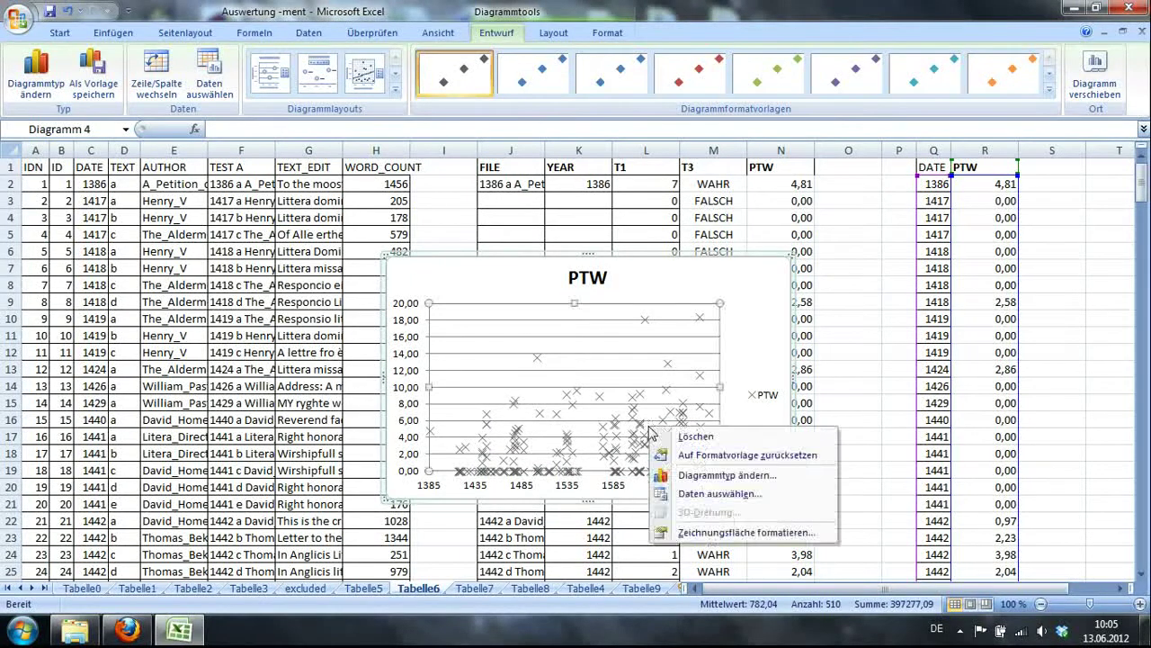
pyautogui.click(636, 433)
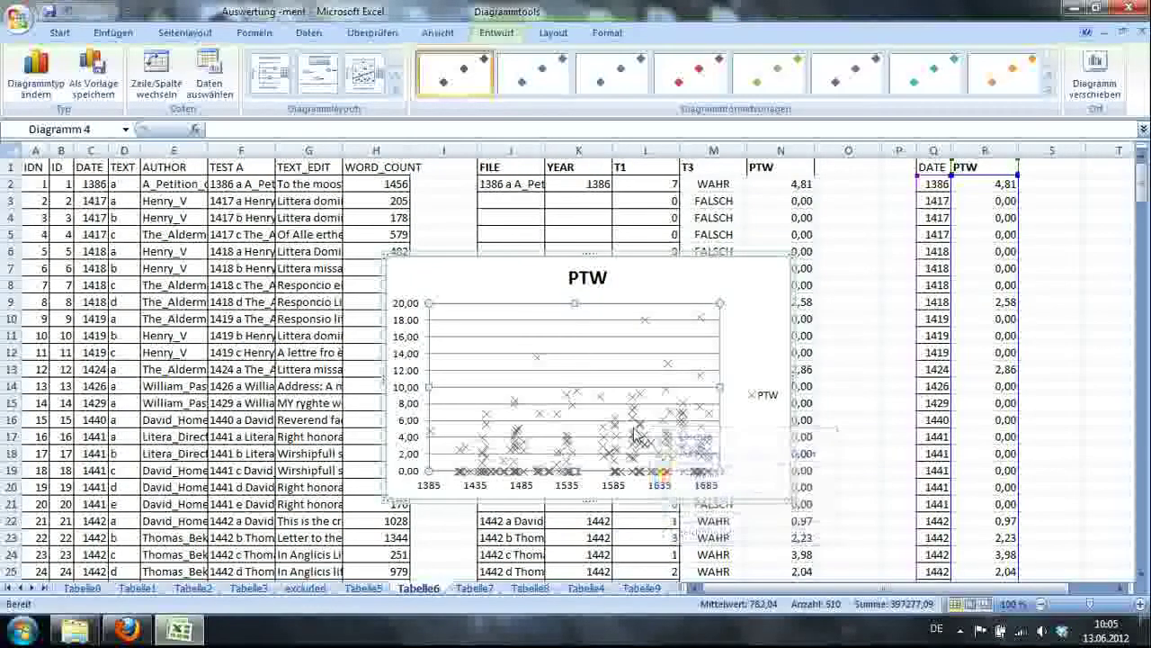
pyautogui.rightClick(642, 429)
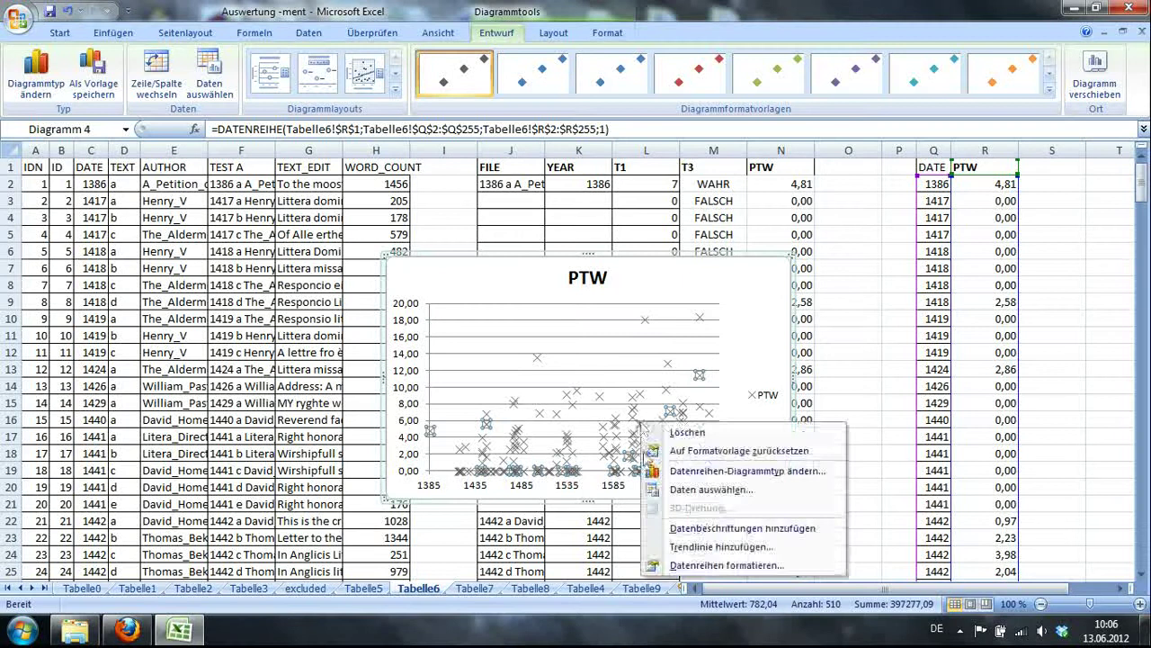
pyautogui.click(698, 546)
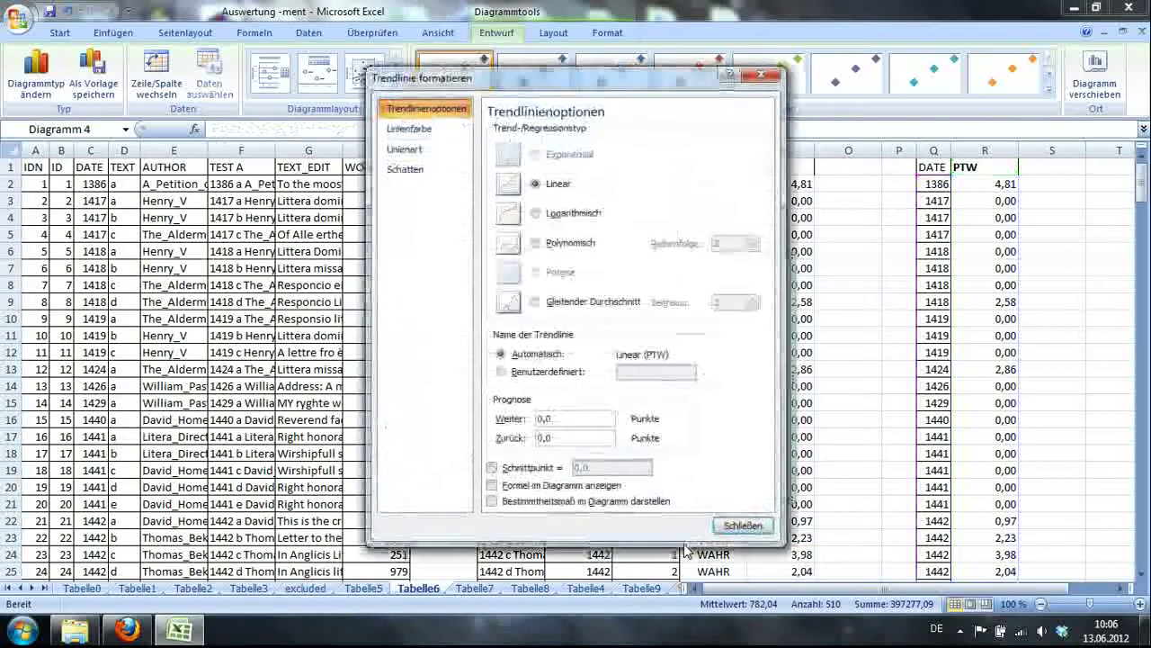
pyautogui.click(548, 245)
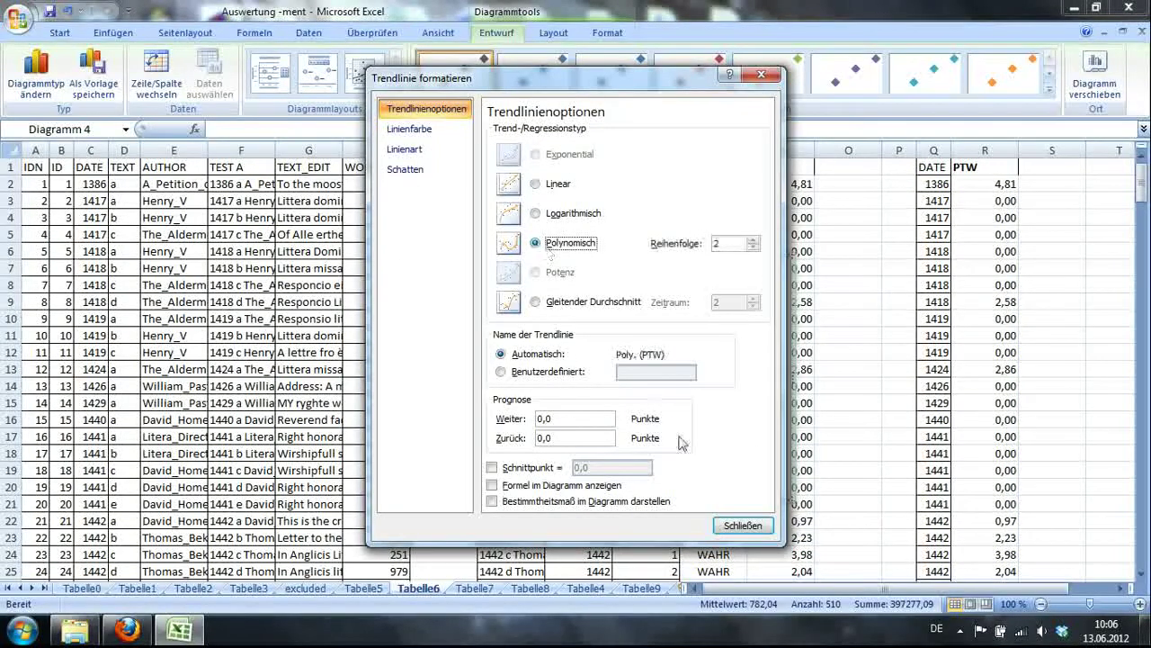
pyautogui.click(741, 525)
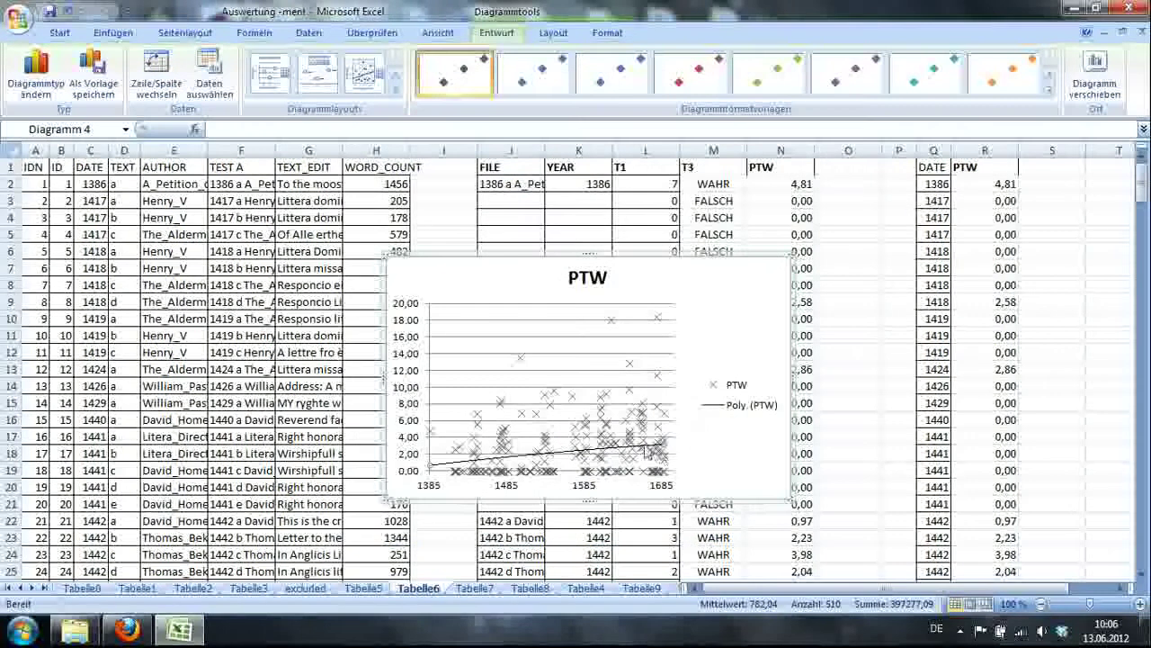
# Format the trendline as a dashed line 2 pt wide
pyautogui.rightClick(641, 449)
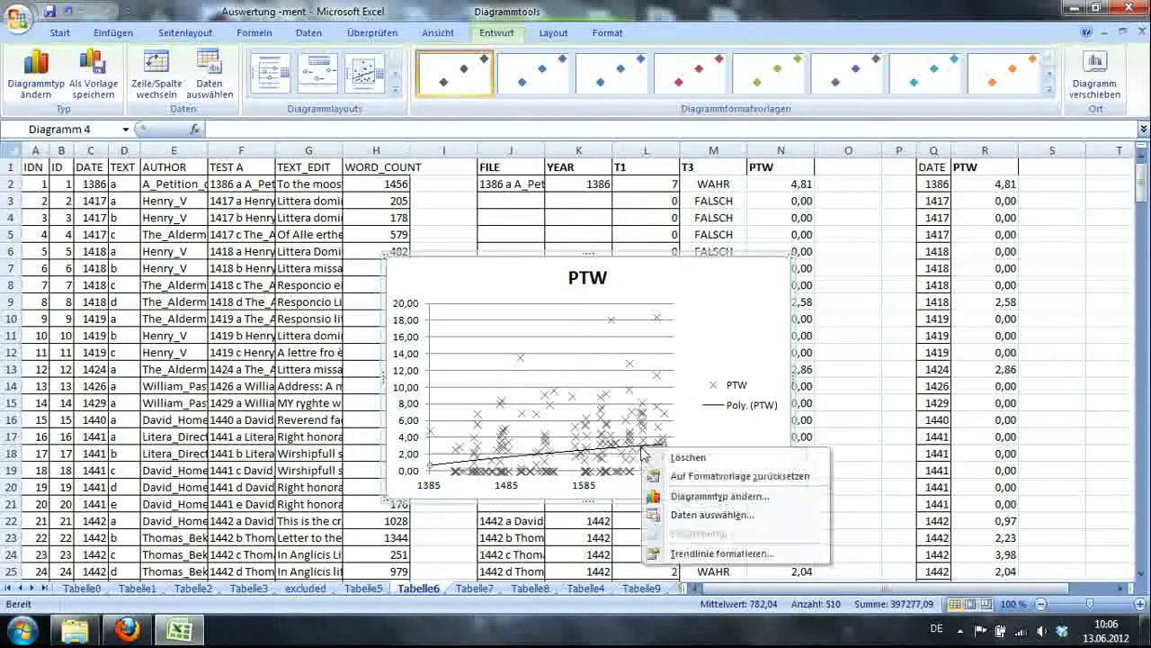
pyautogui.click(698, 556)
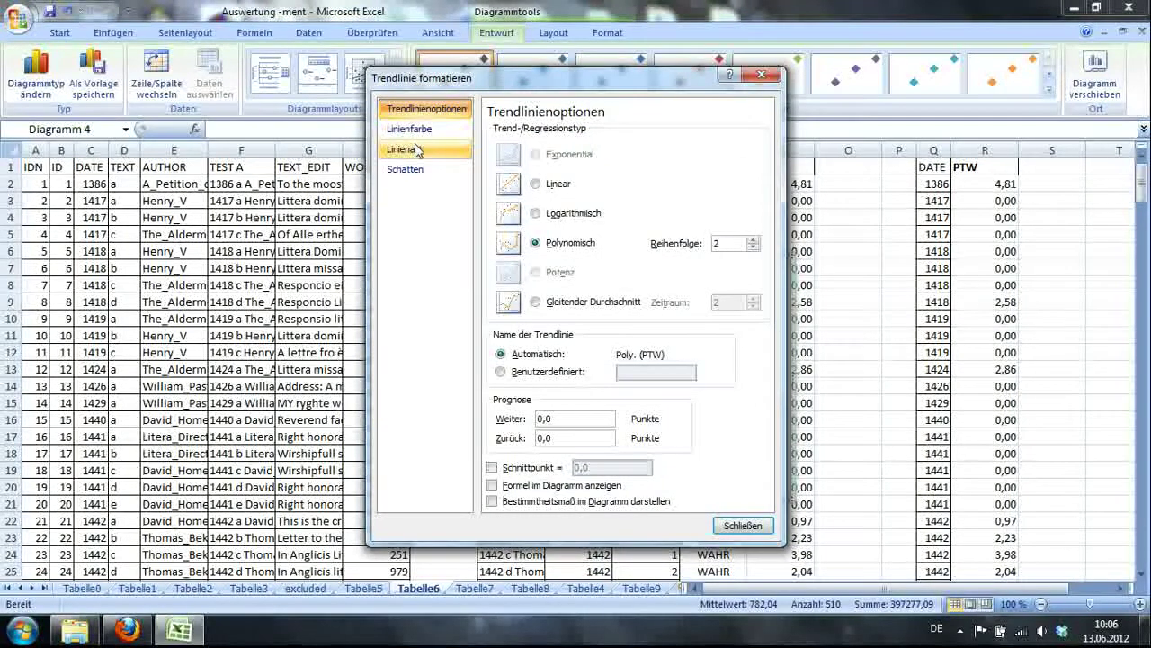
pyautogui.click(417, 148)
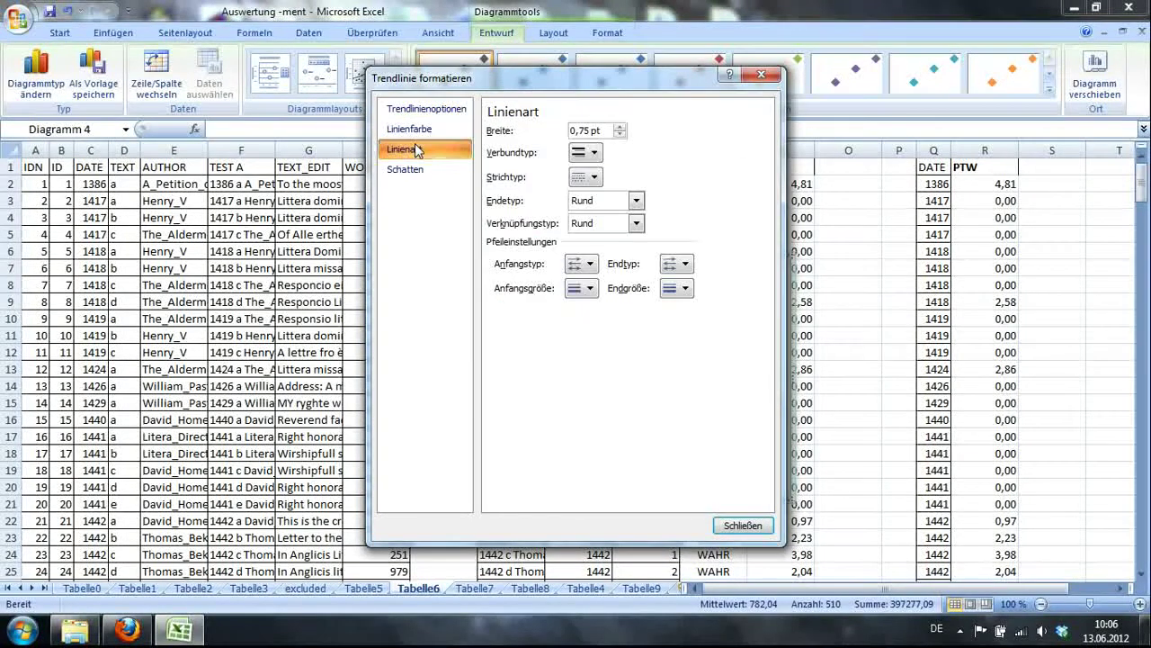
pyautogui.click(620, 128)
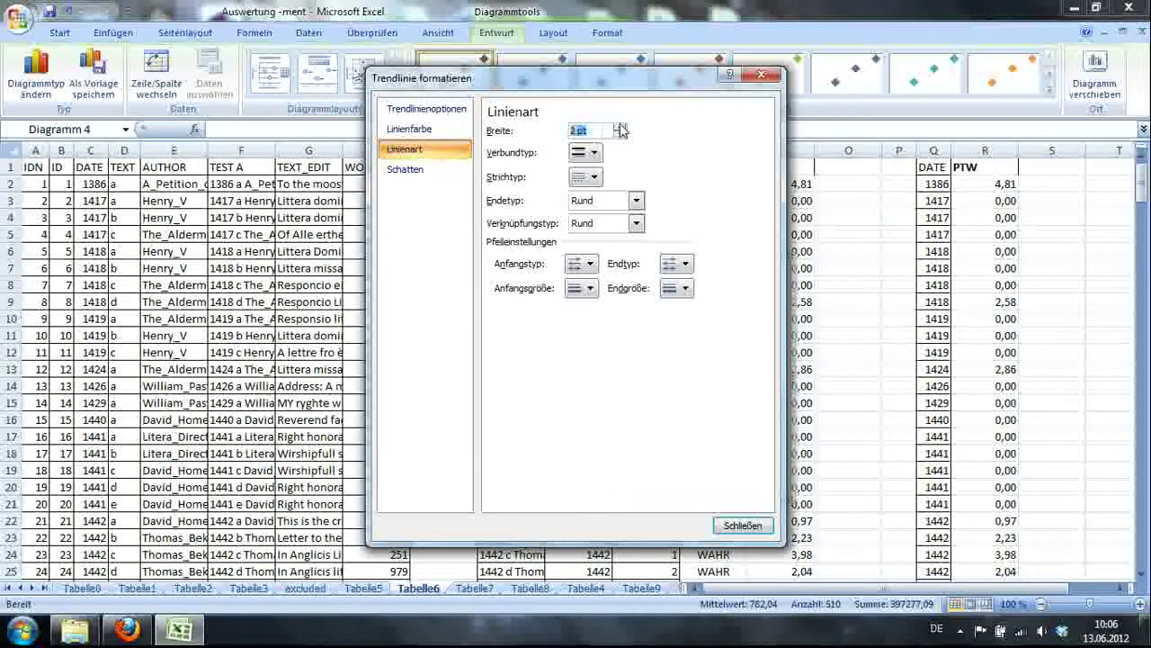
pyautogui.click(585, 178)
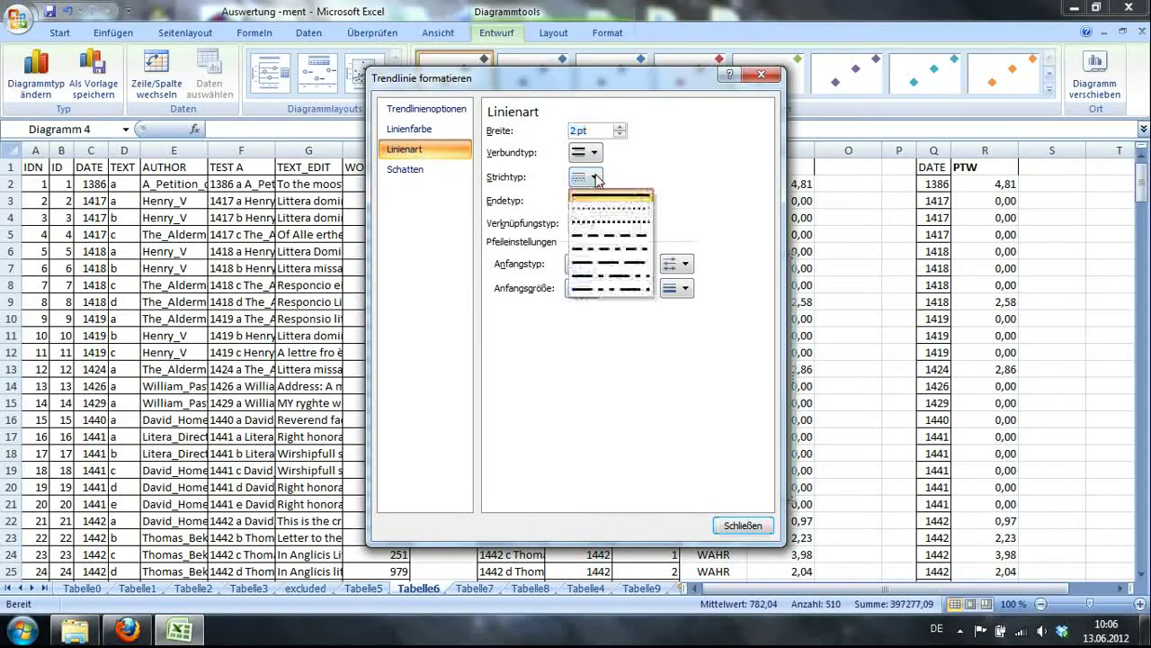
pyautogui.click(604, 223)
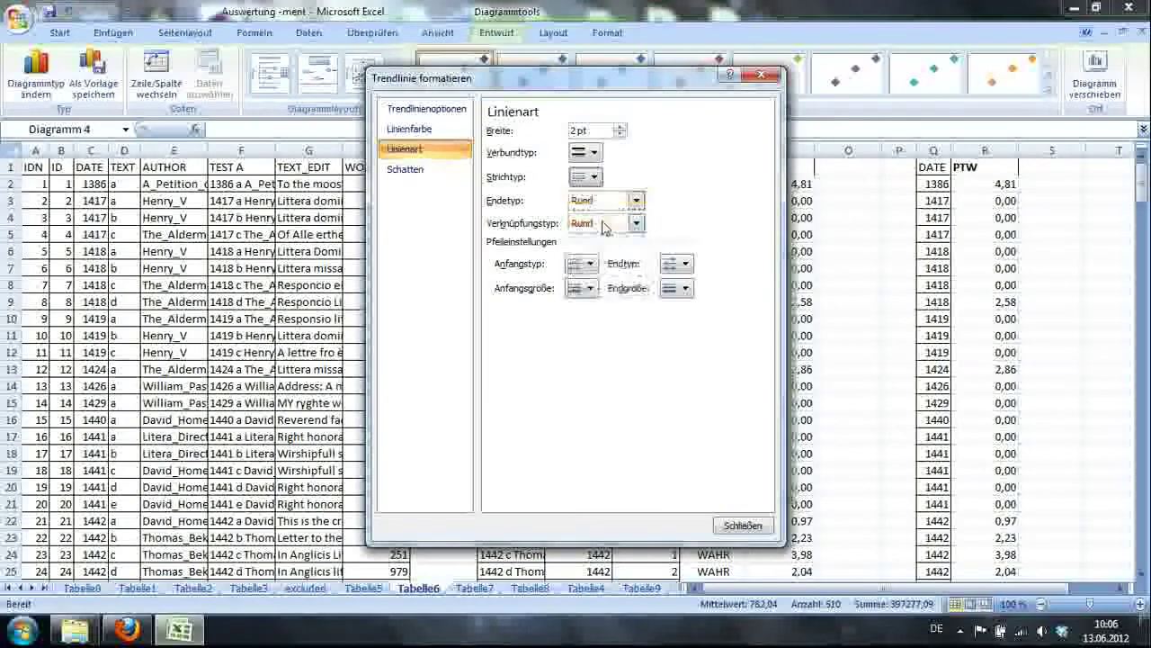
pyautogui.click(739, 524)
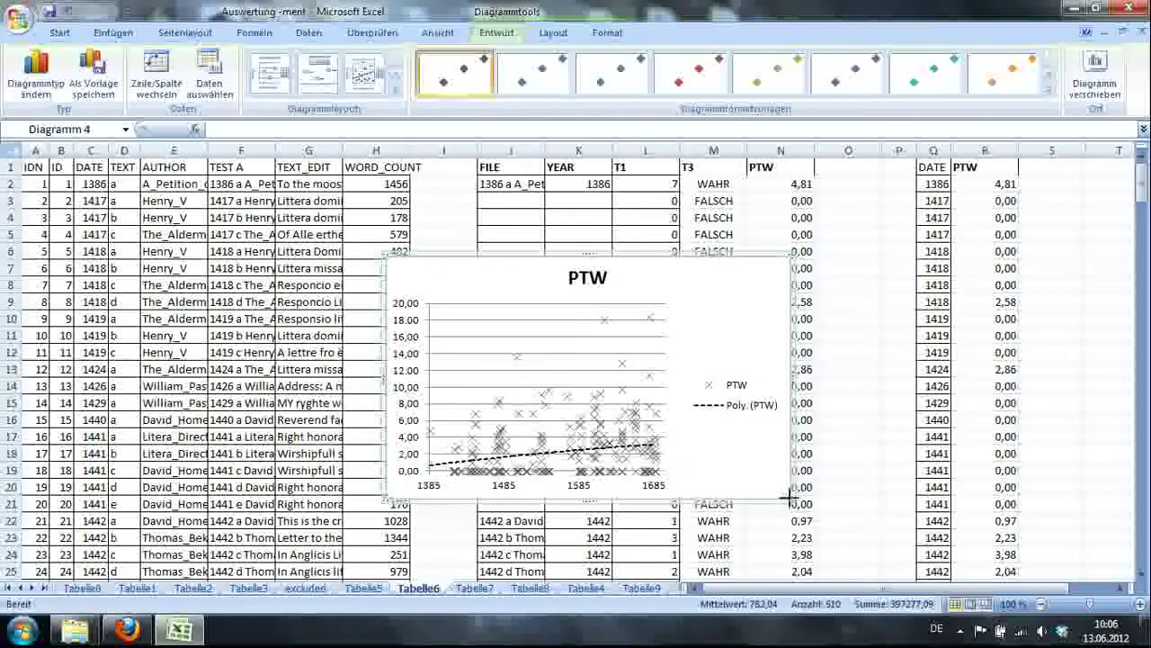
# Enlarge the chart and add the horizontal axis title 'Year' below the axis
pyautogui.moveTo(788, 496); pyautogui.dragTo(911, 550)
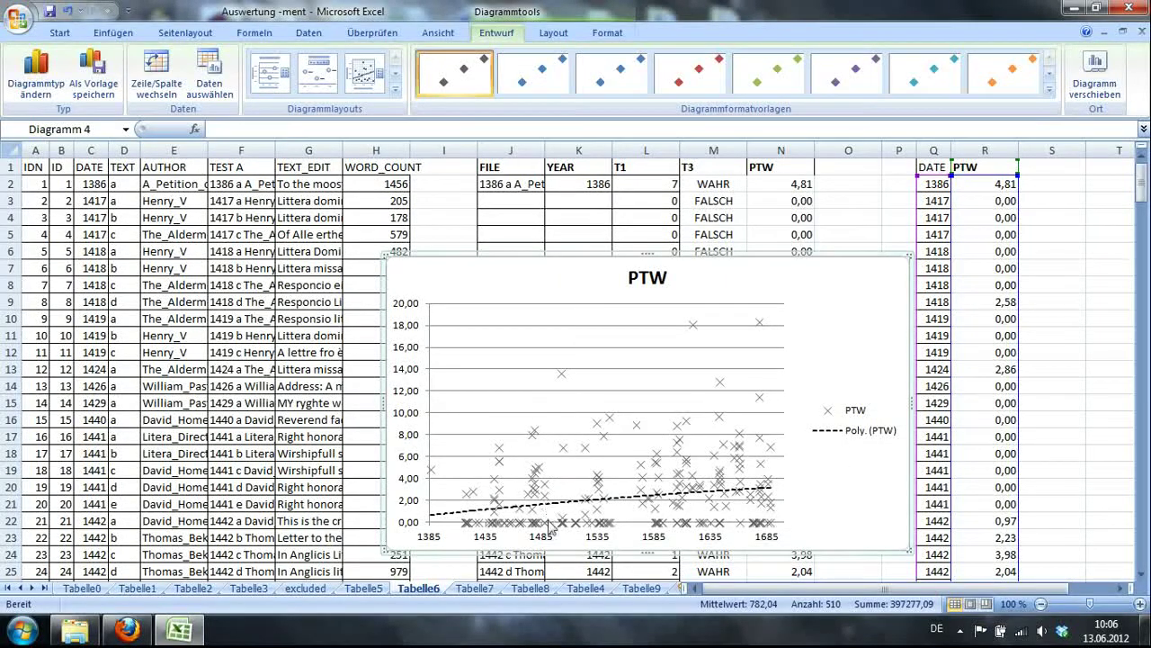
pyautogui.click(555, 33)
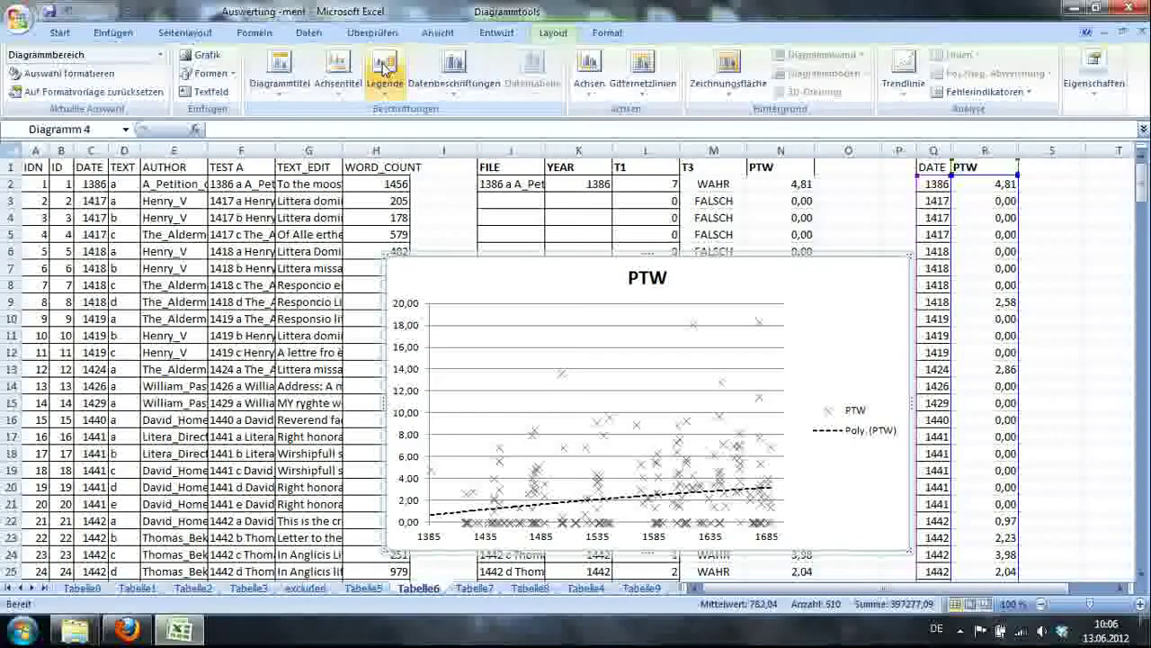
pyautogui.click(347, 72)
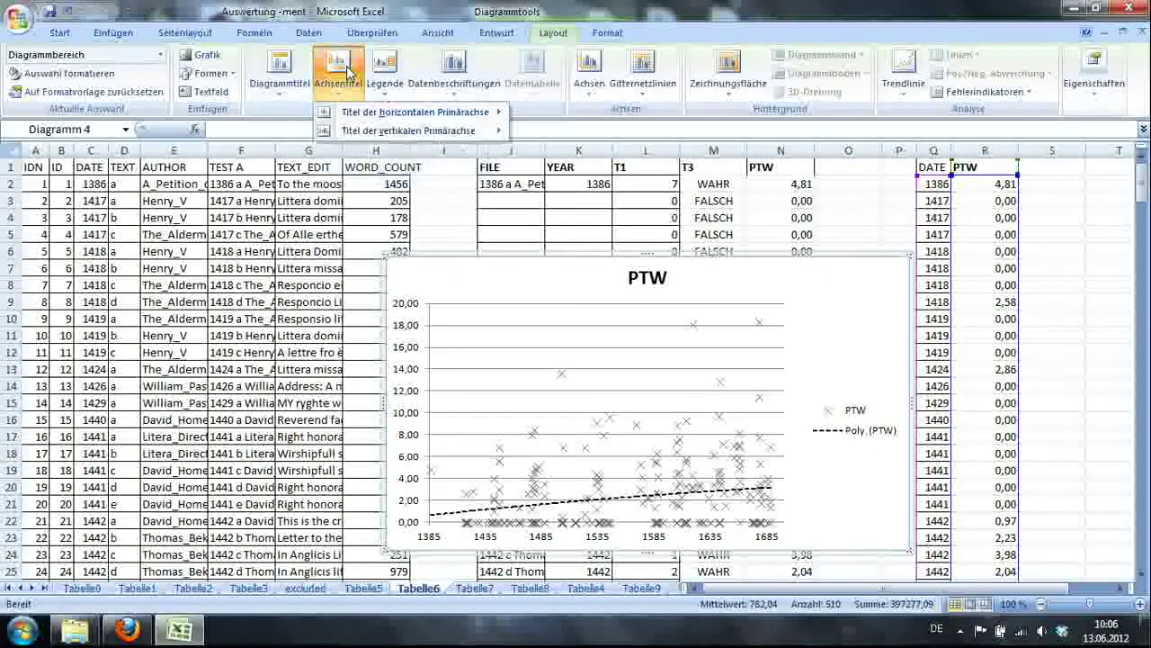
pyautogui.moveTo(364, 117)
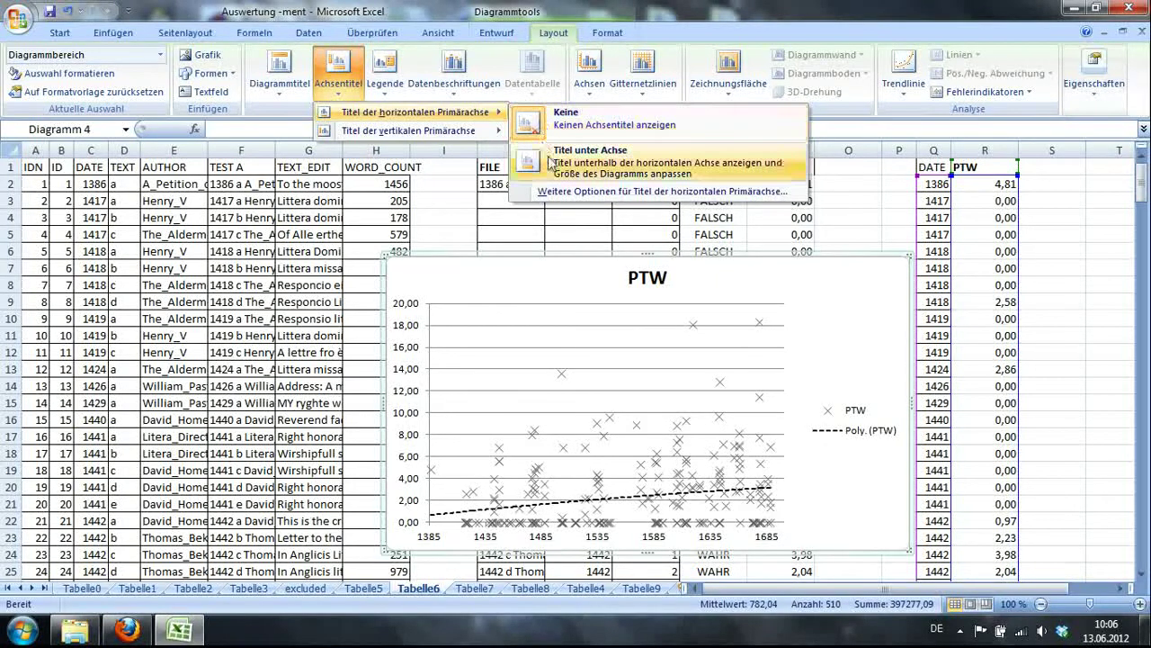
pyautogui.click(585, 161)
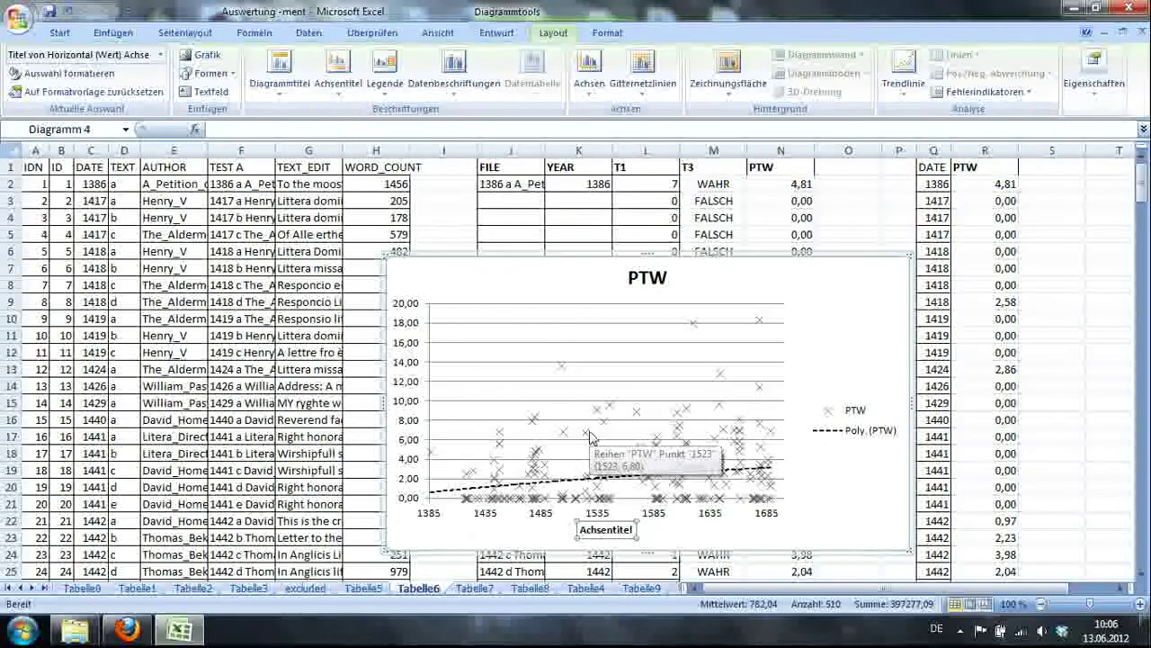
pyautogui.write('Year')
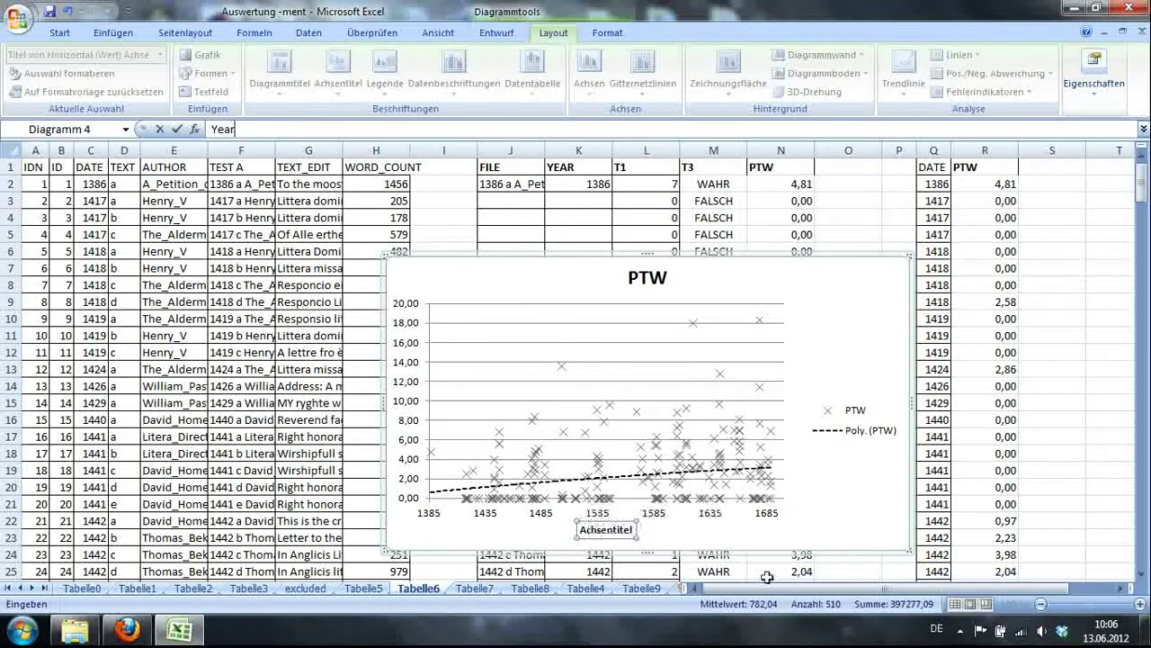
pyautogui.press('Return')
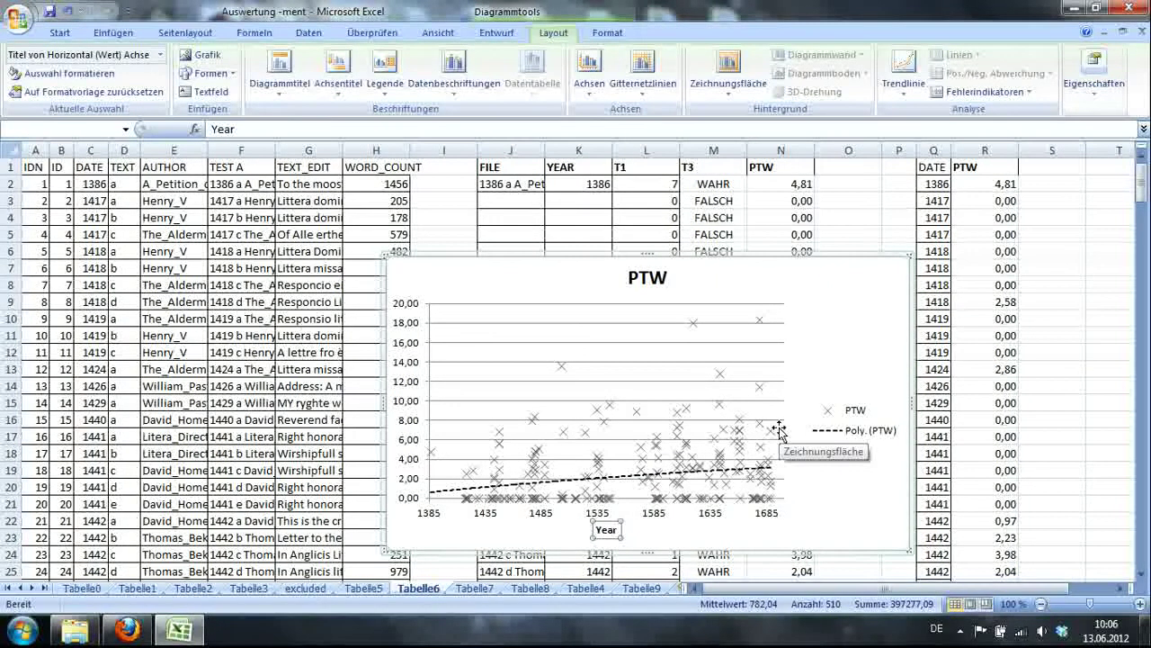
# Add the rotated vertical axis title 'Normalized frequency of ment-suffixes (per 1,000 words)'
pyautogui.click(431, 419)
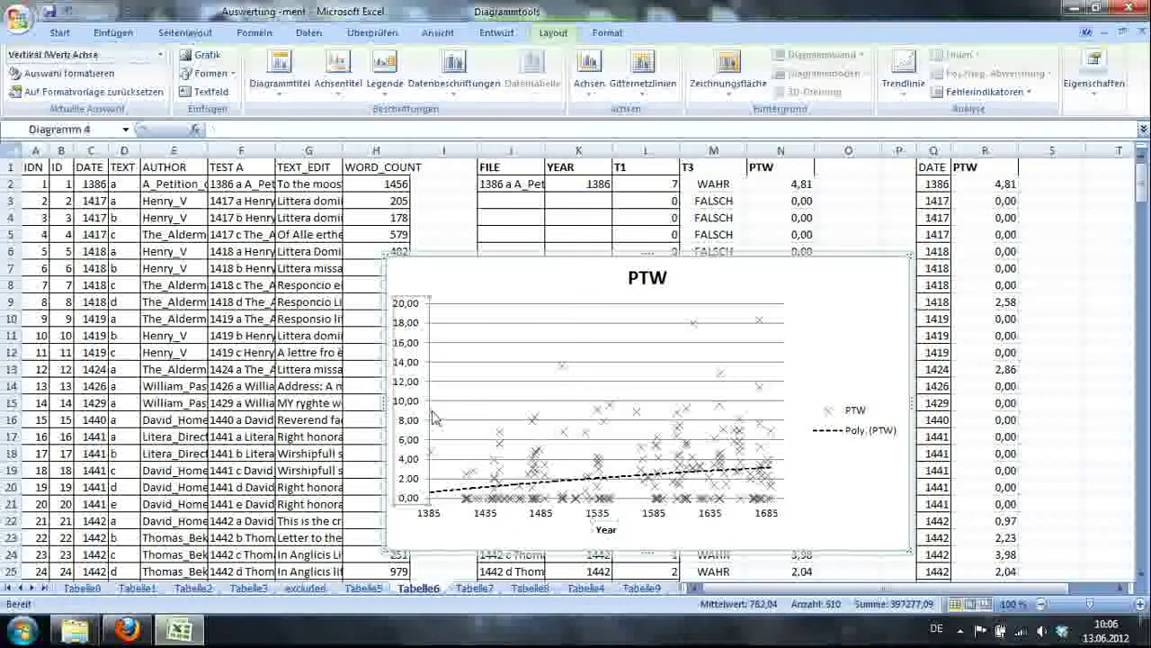
pyautogui.click(332, 90)
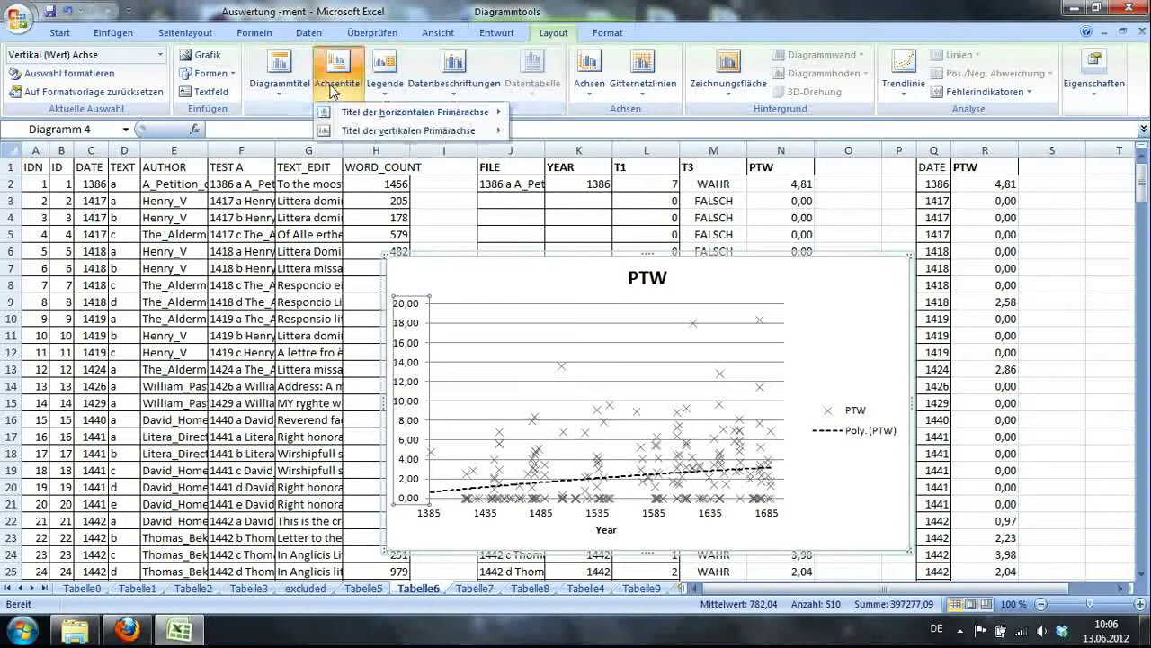
pyautogui.moveTo(406, 132)
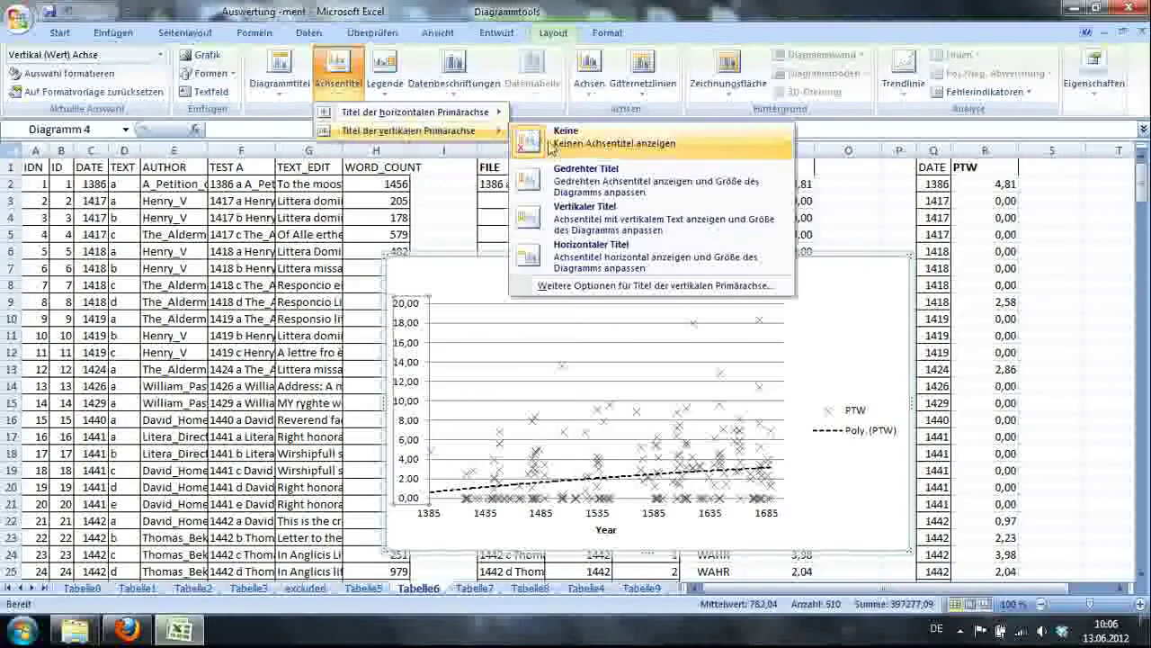
pyautogui.click(567, 178)
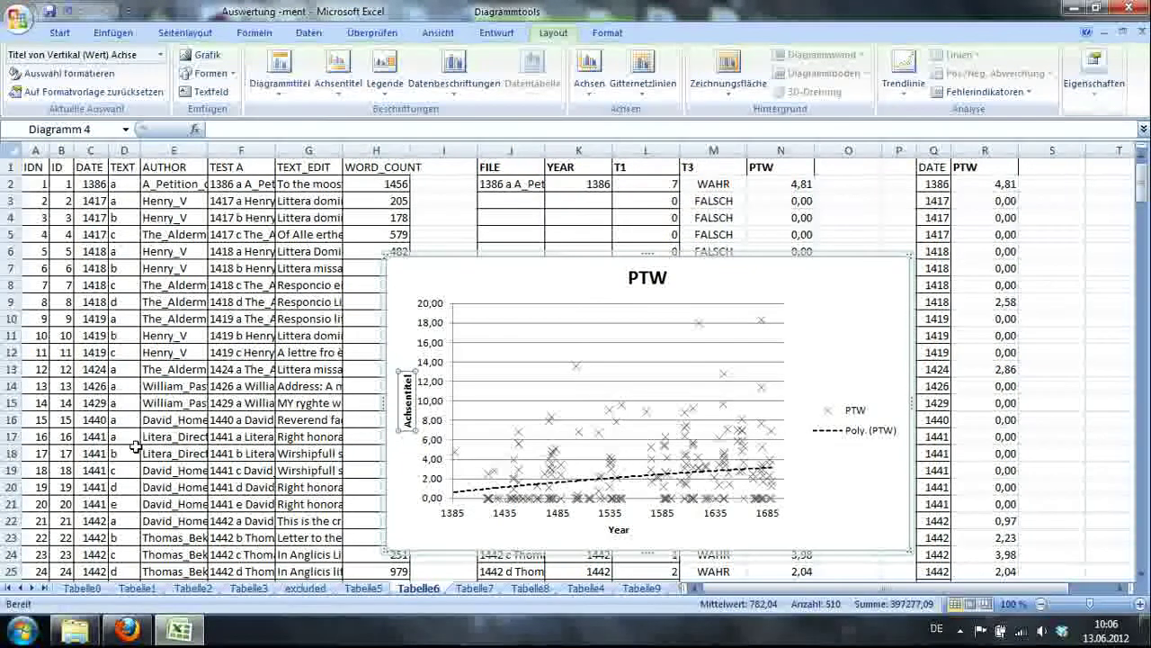
pyautogui.write('Normalize')
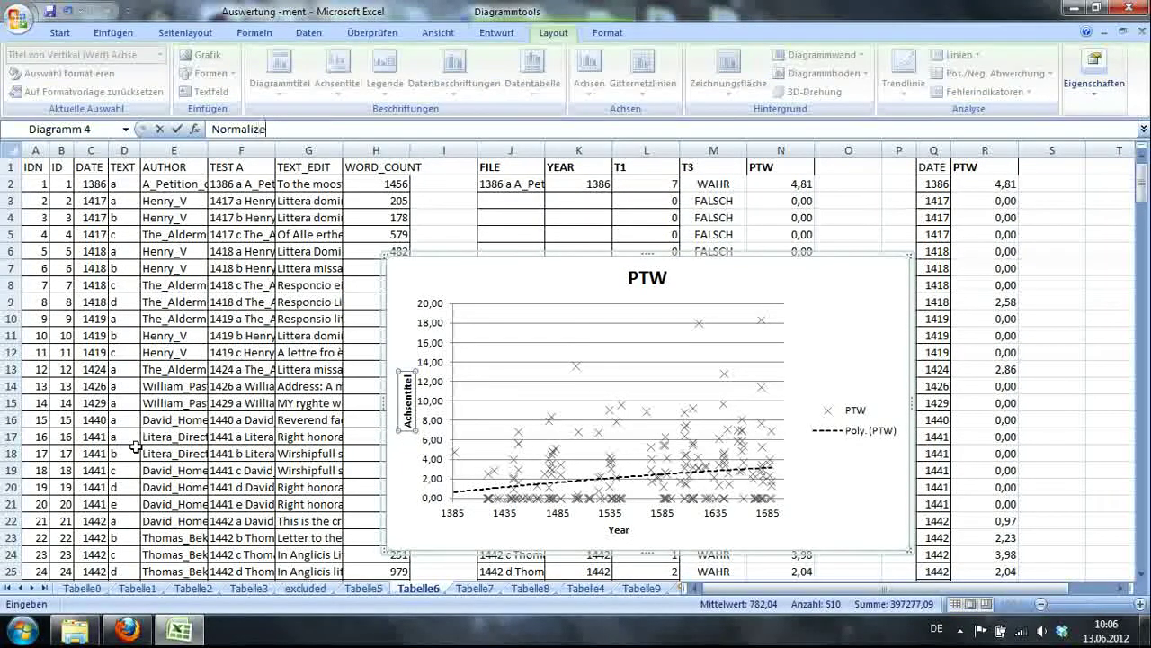
pyautogui.write('d frequenc')
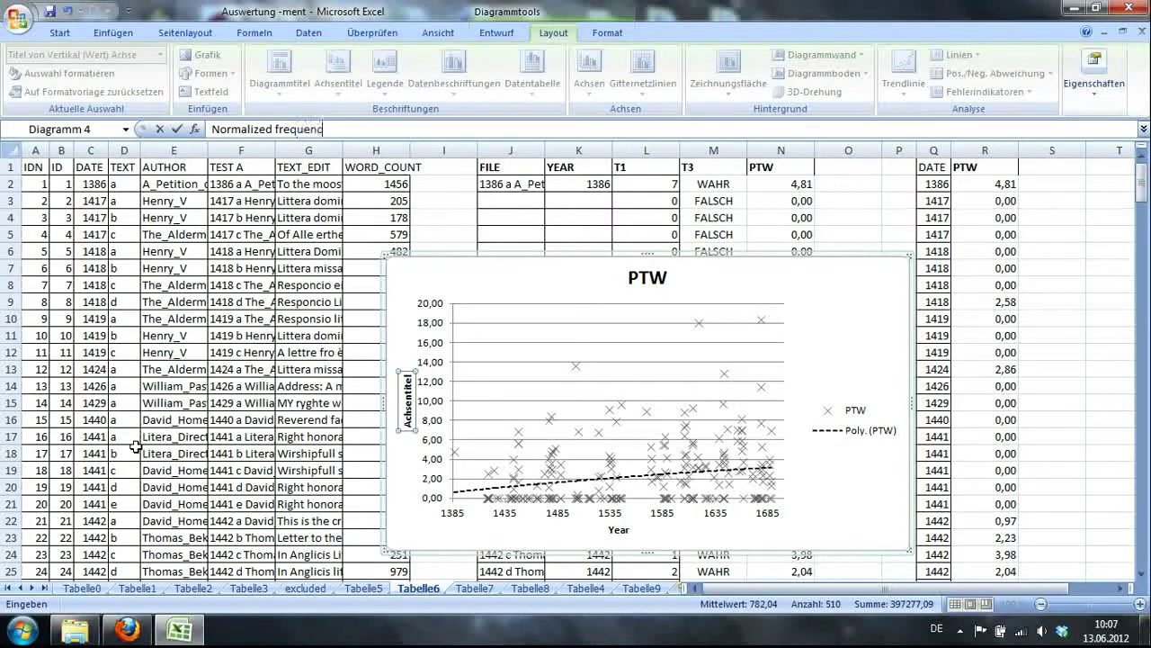
pyautogui.write('y of')
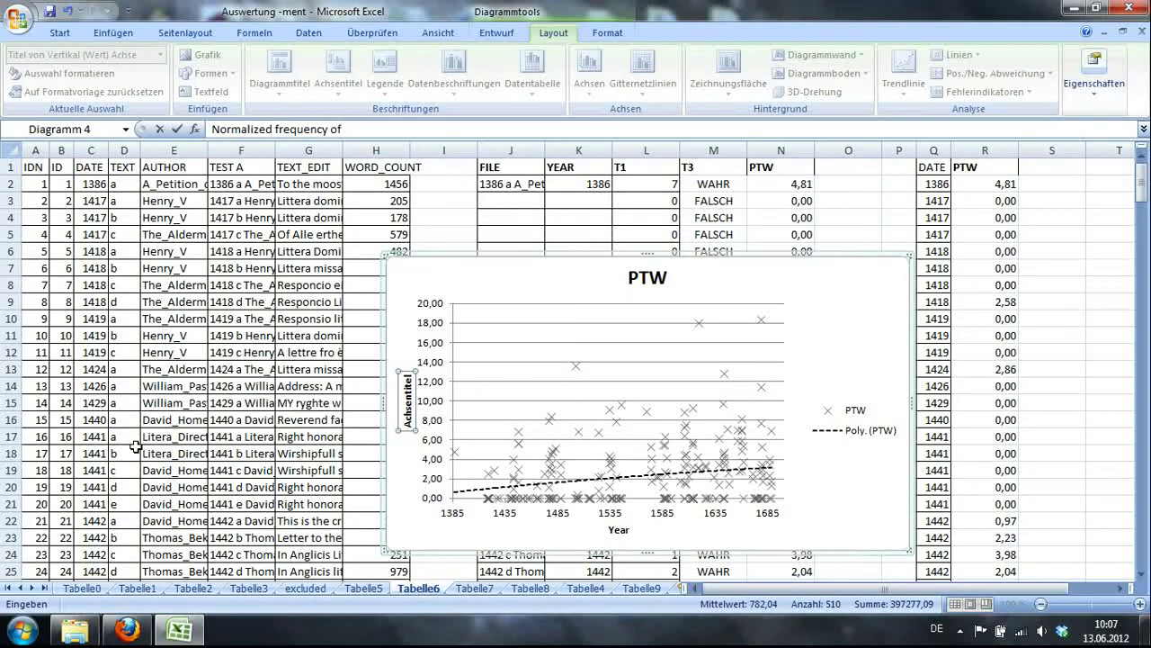
pyautogui.write(' ment')
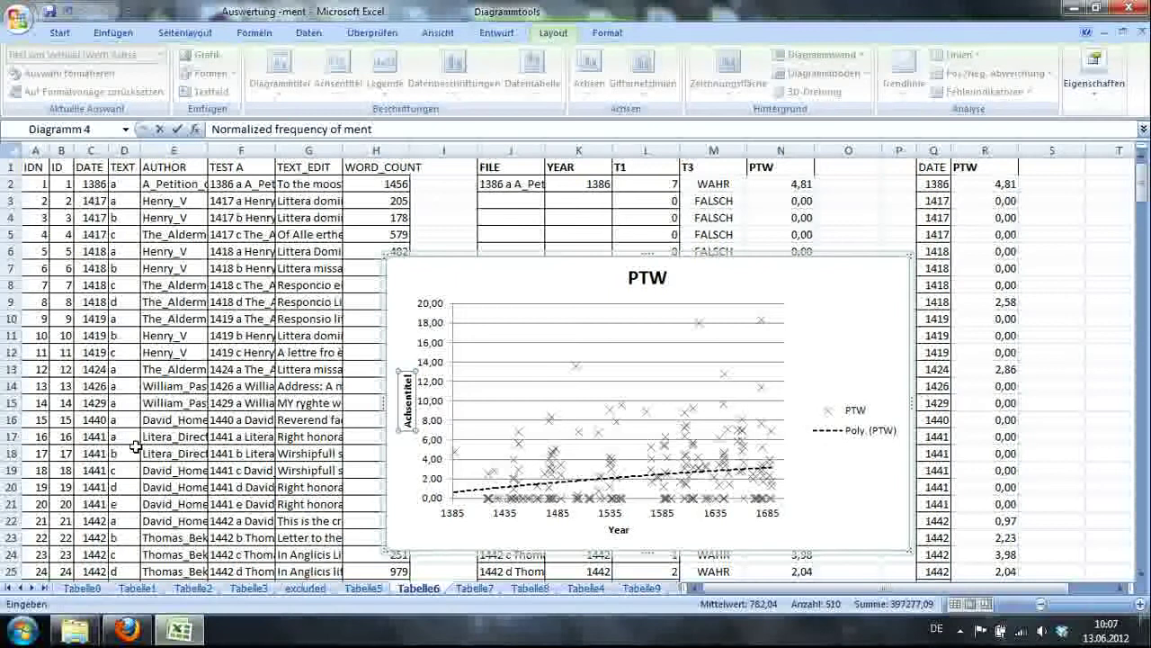
pyautogui.write('-suff')
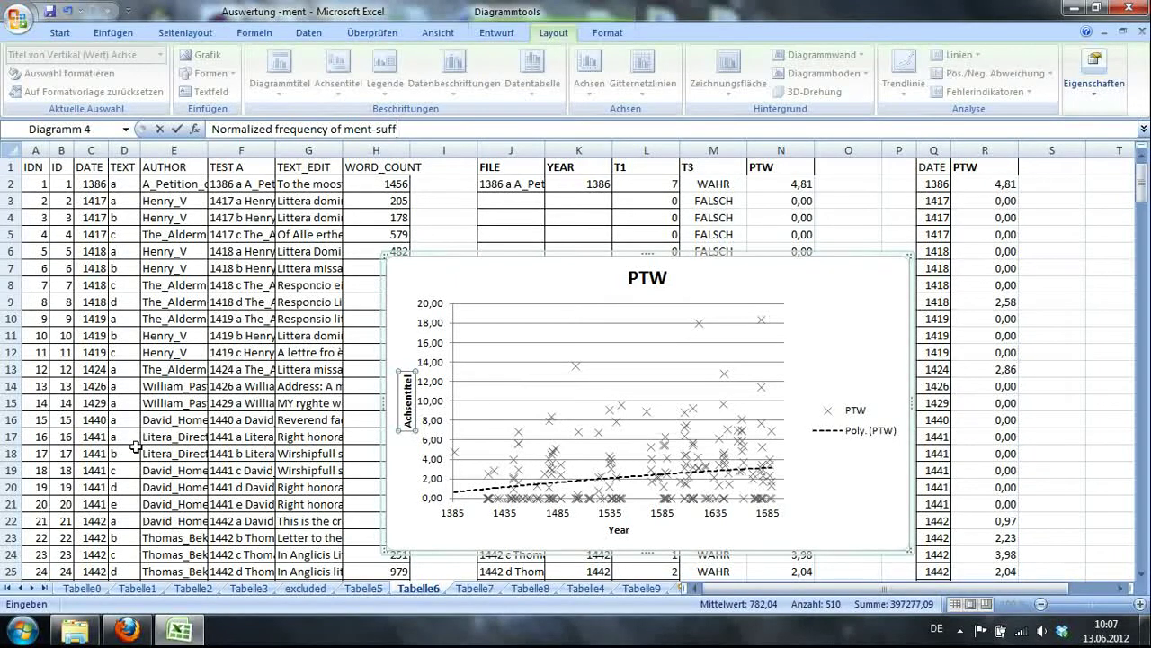
pyautogui.write('ixes')
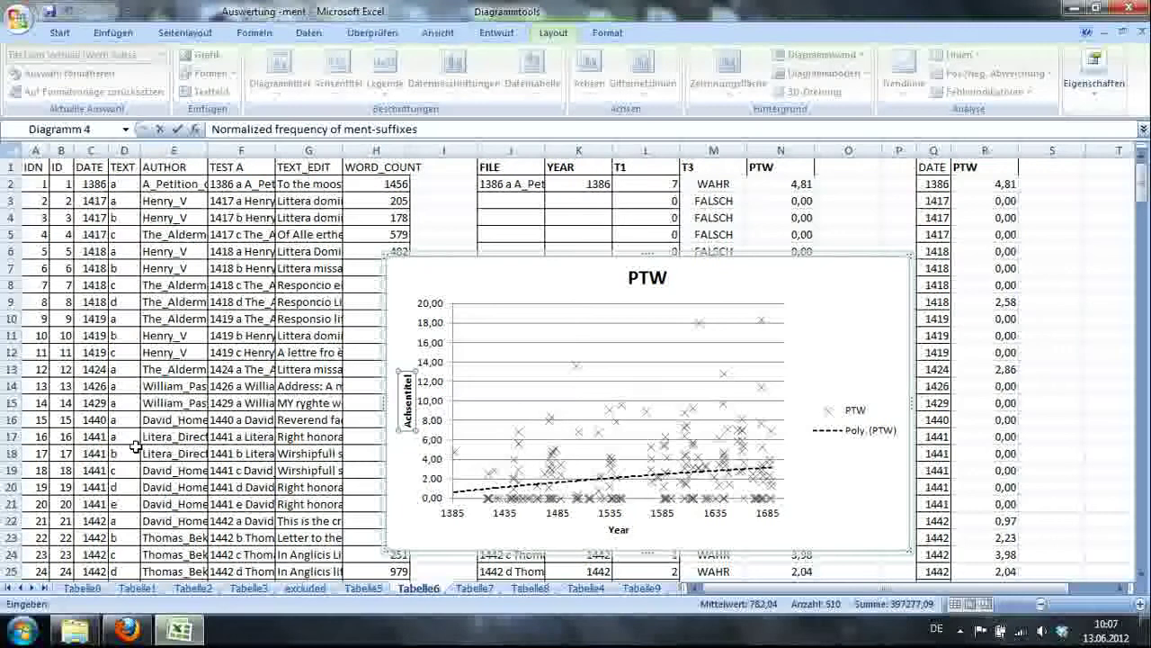
pyautogui.write(' (per 1')
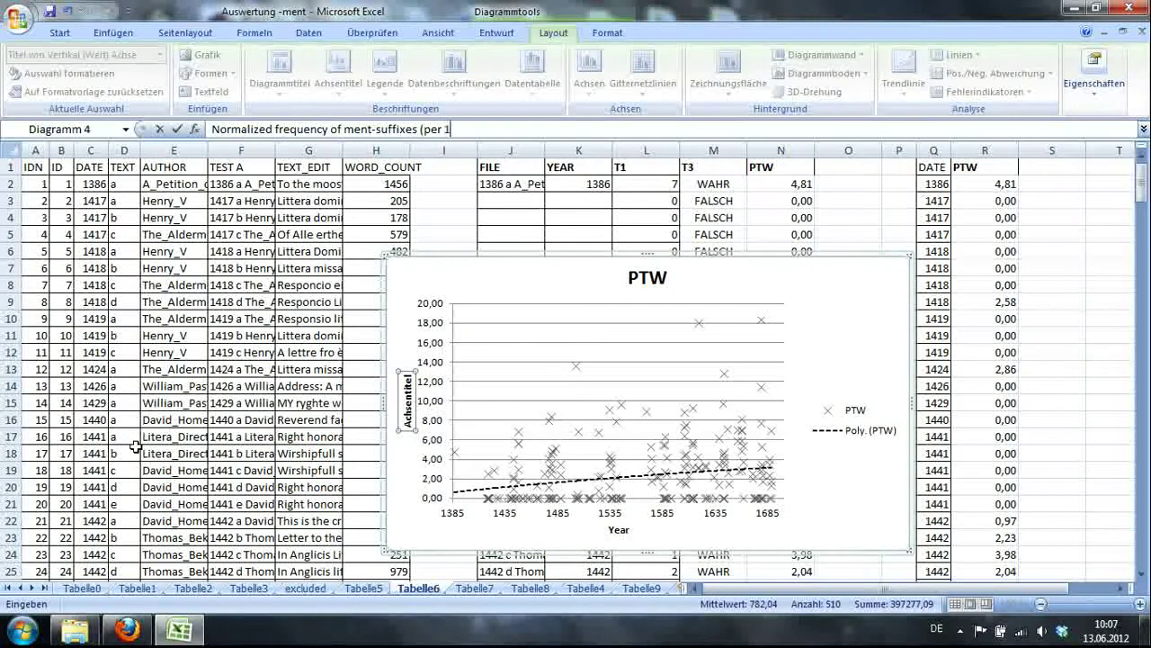
pyautogui.write(',000 wo')
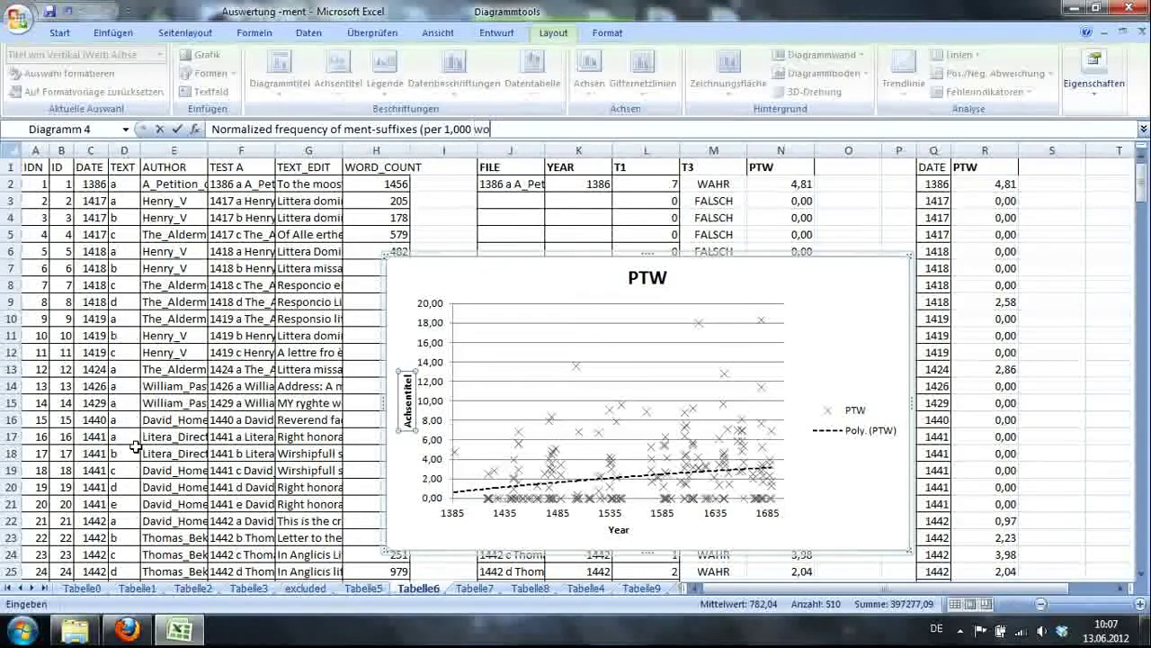
pyautogui.write('rds)')
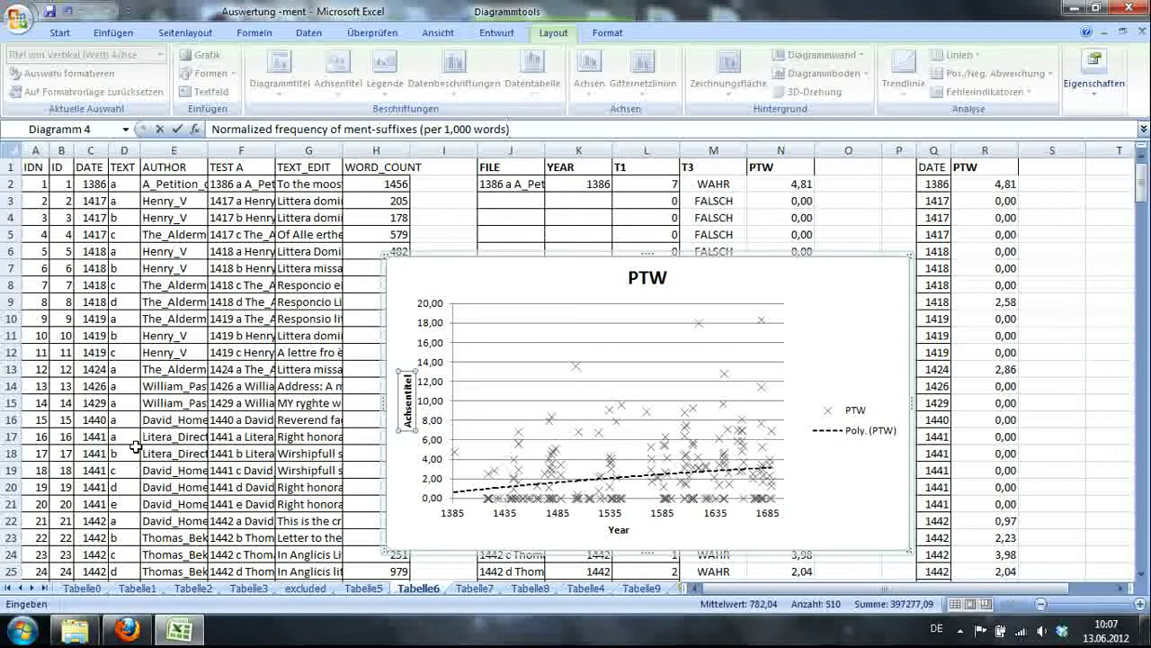
pyautogui.press('Return')
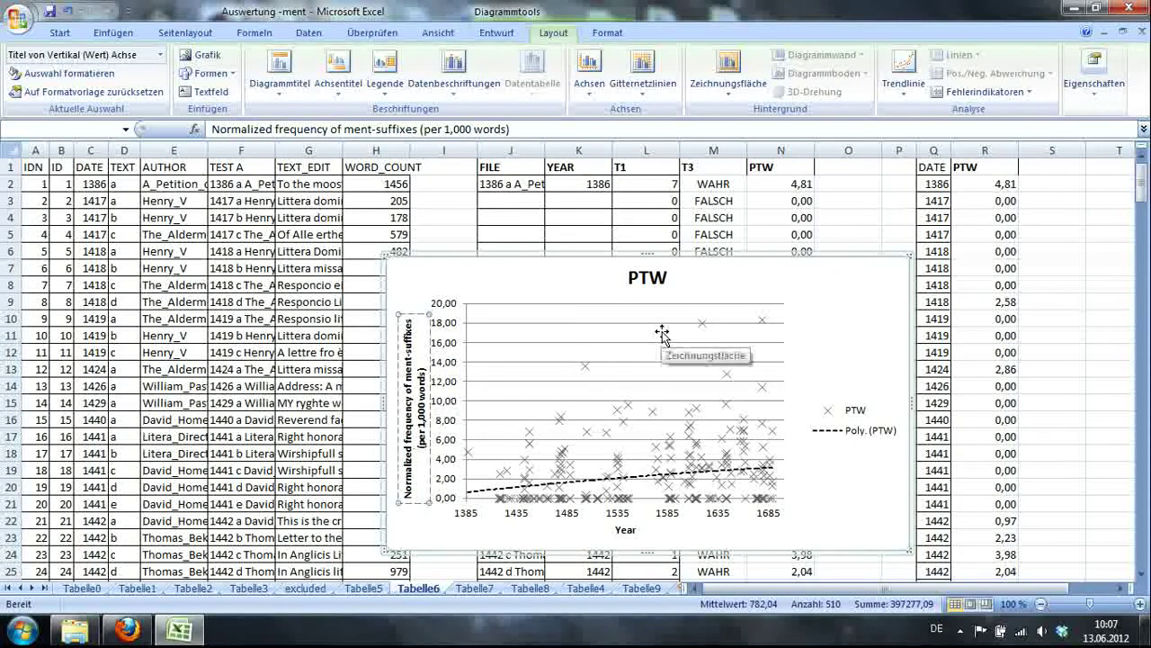
pyautogui.click(468, 412)
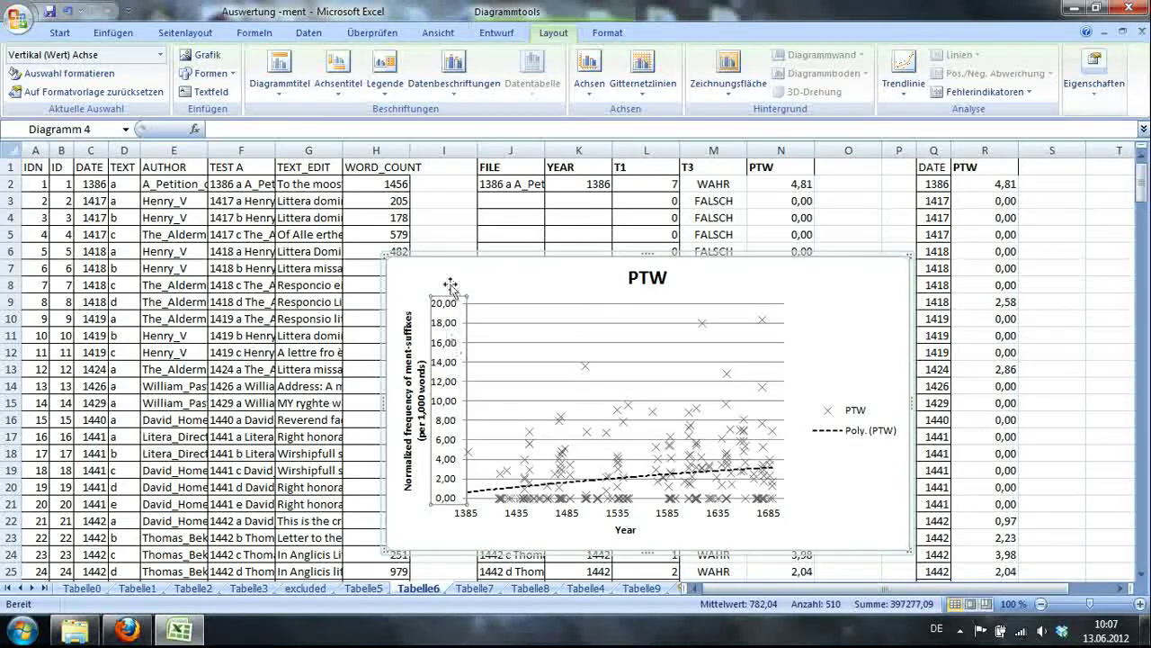
pyautogui.rightClick(465, 394)
pyautogui.click(465, 402)
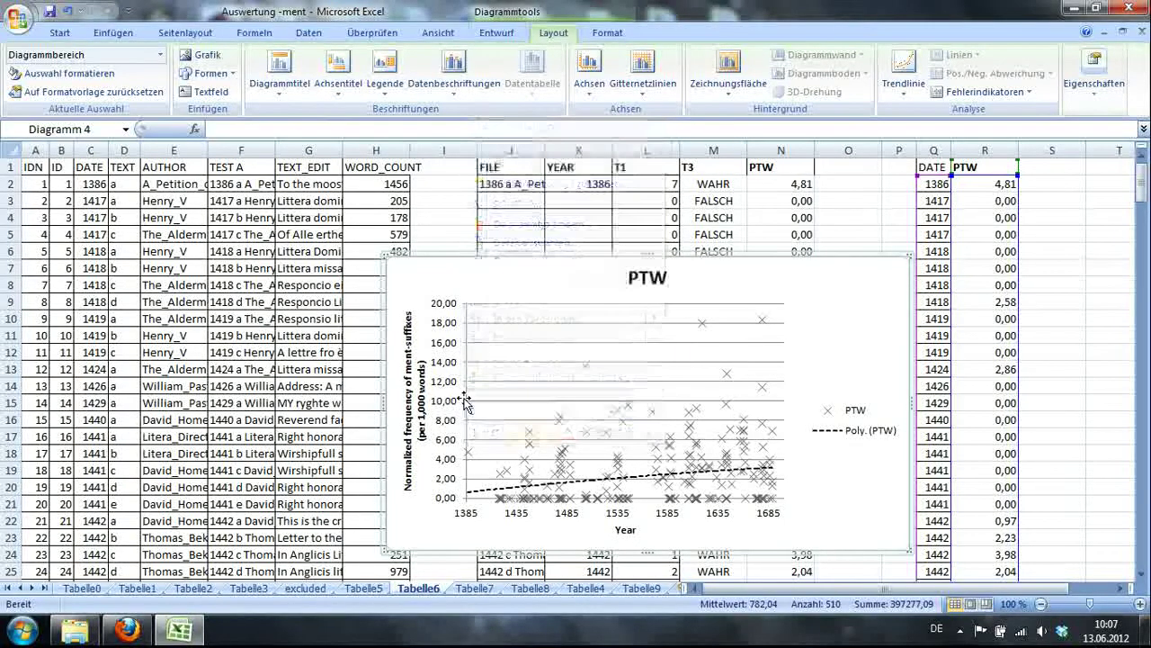
# Fix the vertical axis scale at 0 to 20 with a major unit of 4
pyautogui.rightClick(468, 405)
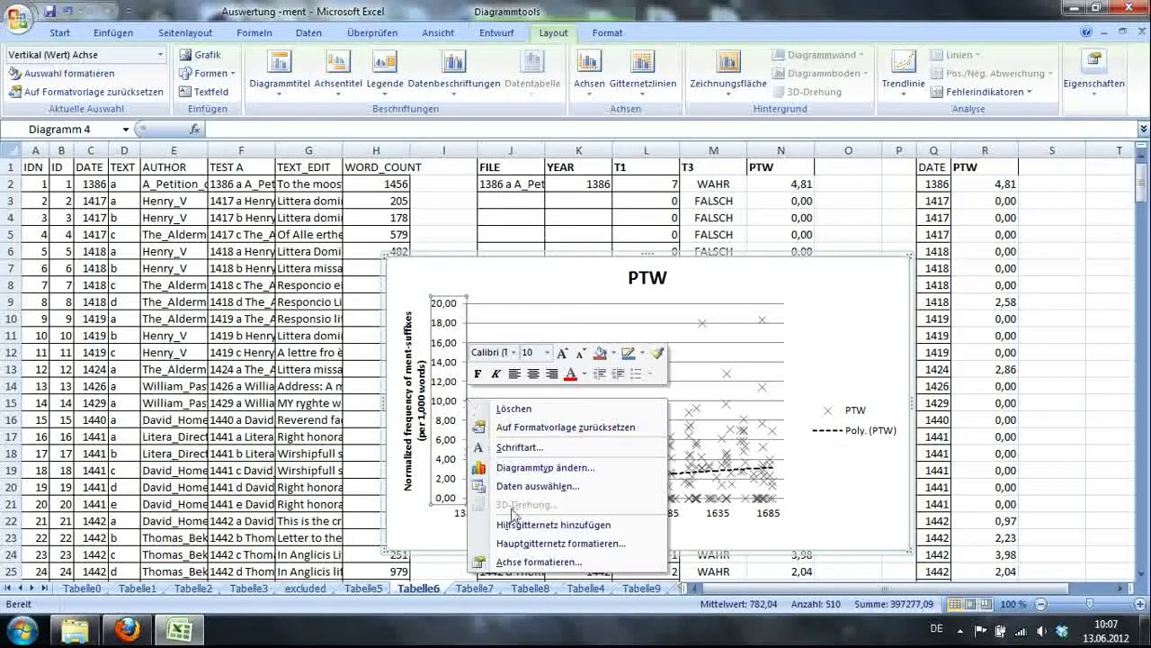
pyautogui.click(526, 561)
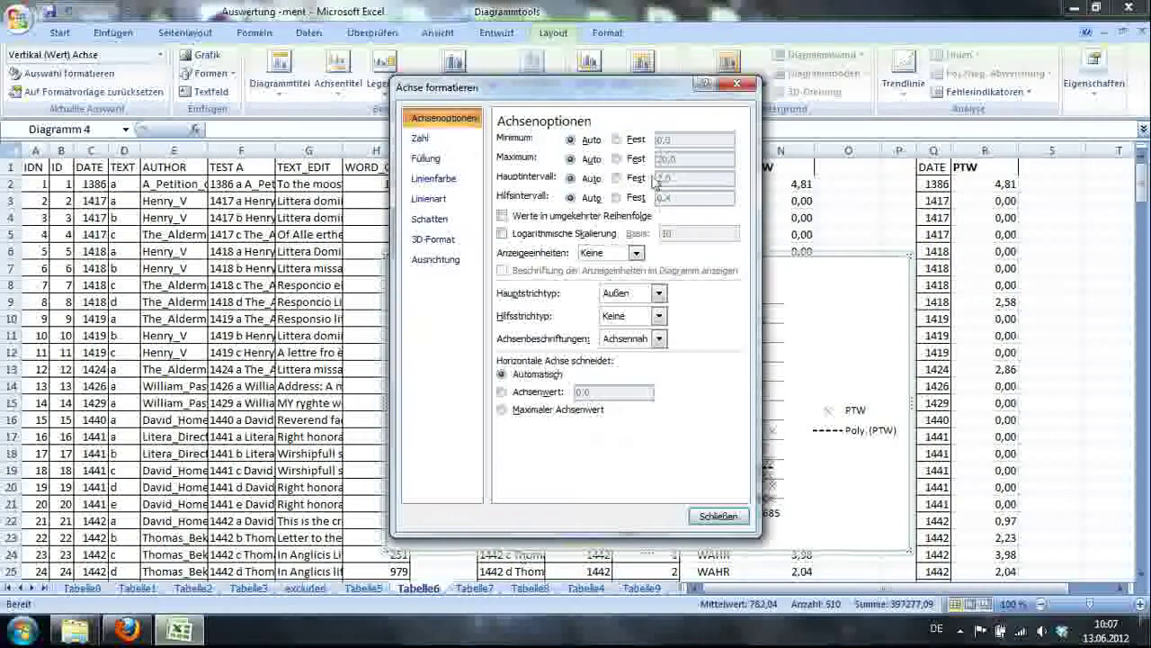
pyautogui.click(617, 139)
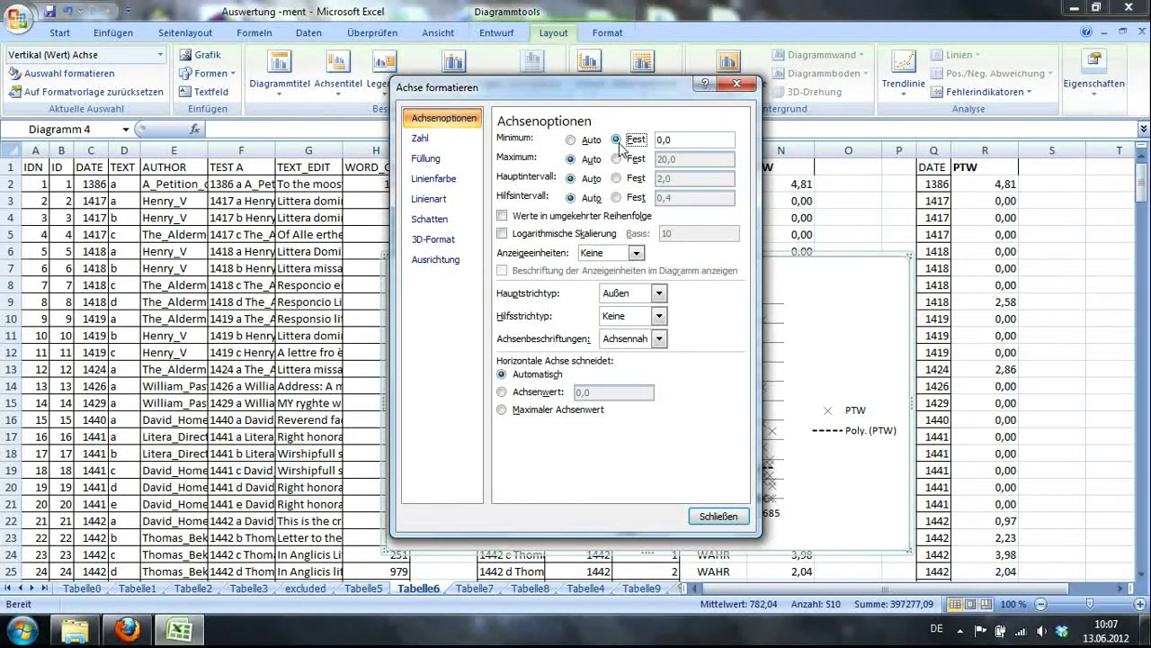
pyautogui.click(617, 158)
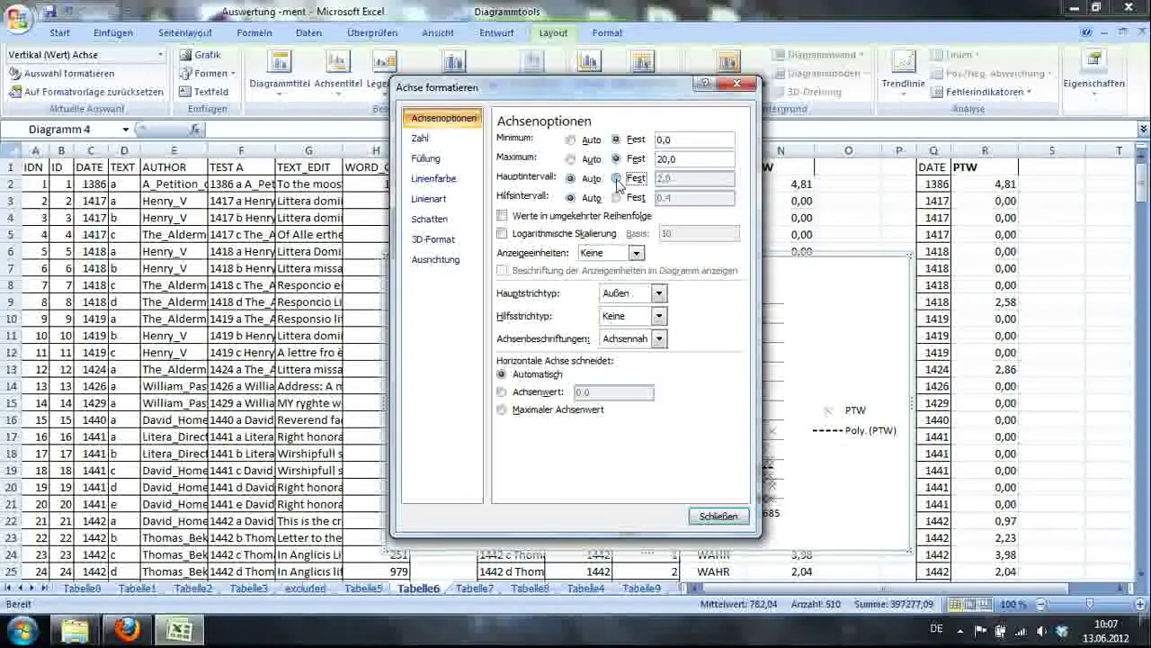
pyautogui.click(617, 178)
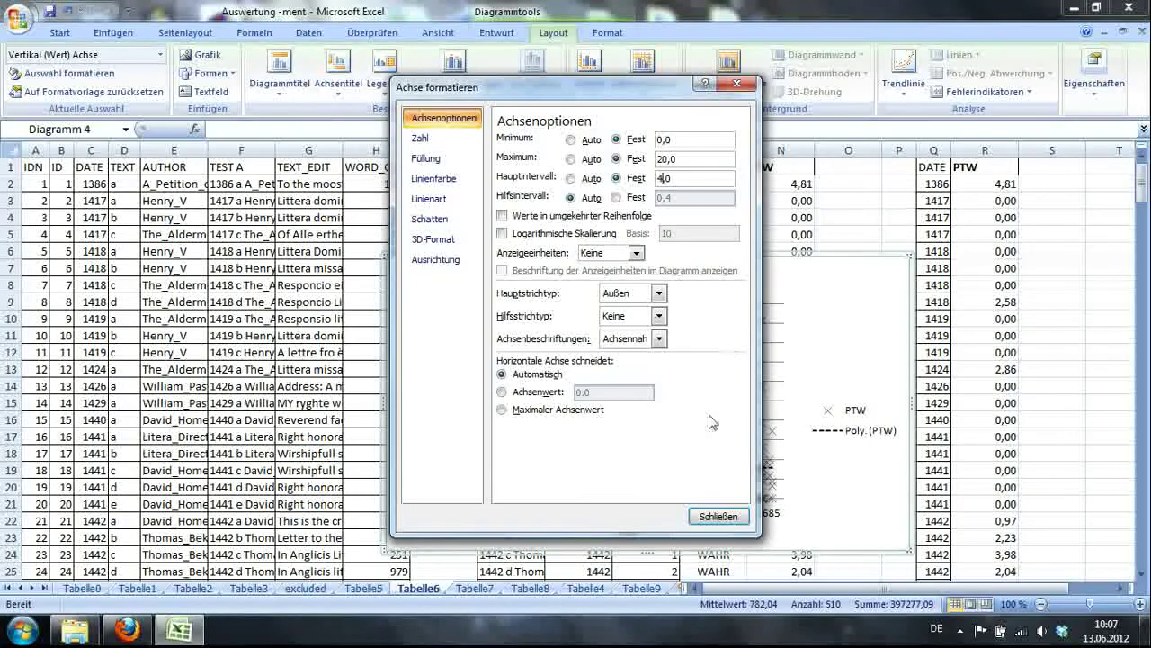
pyautogui.click(718, 516)
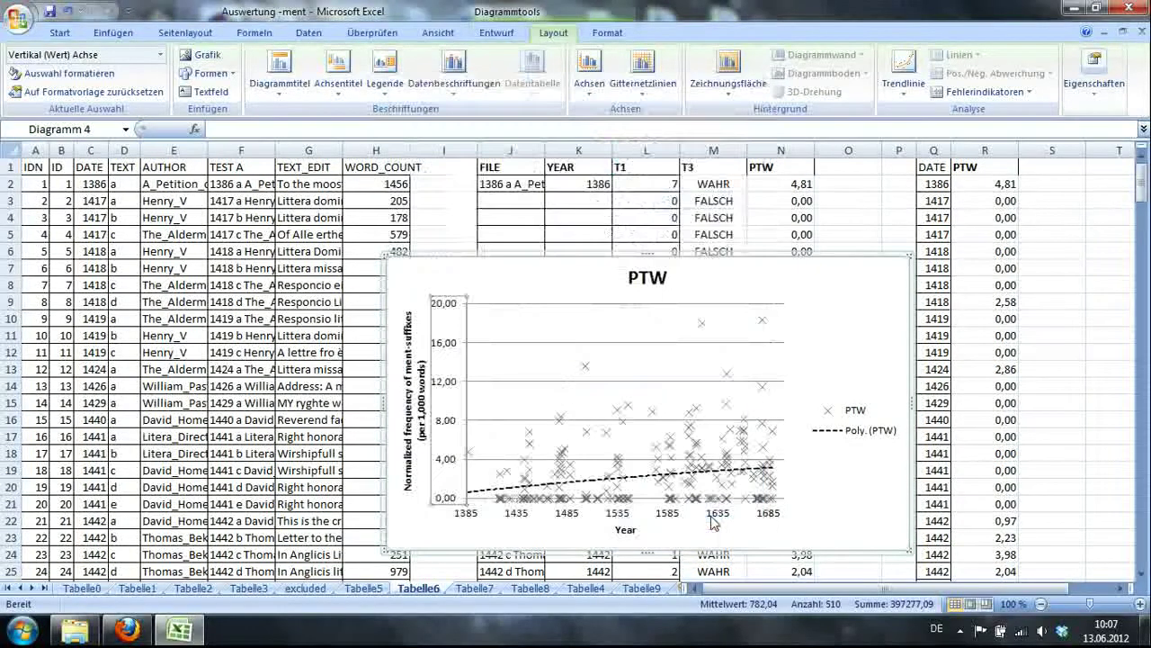
# Replace the PTW chart title with 'Diachronic development of ment use from 1385', adding 'to 1700' on a second line
pyautogui.click(868, 463)
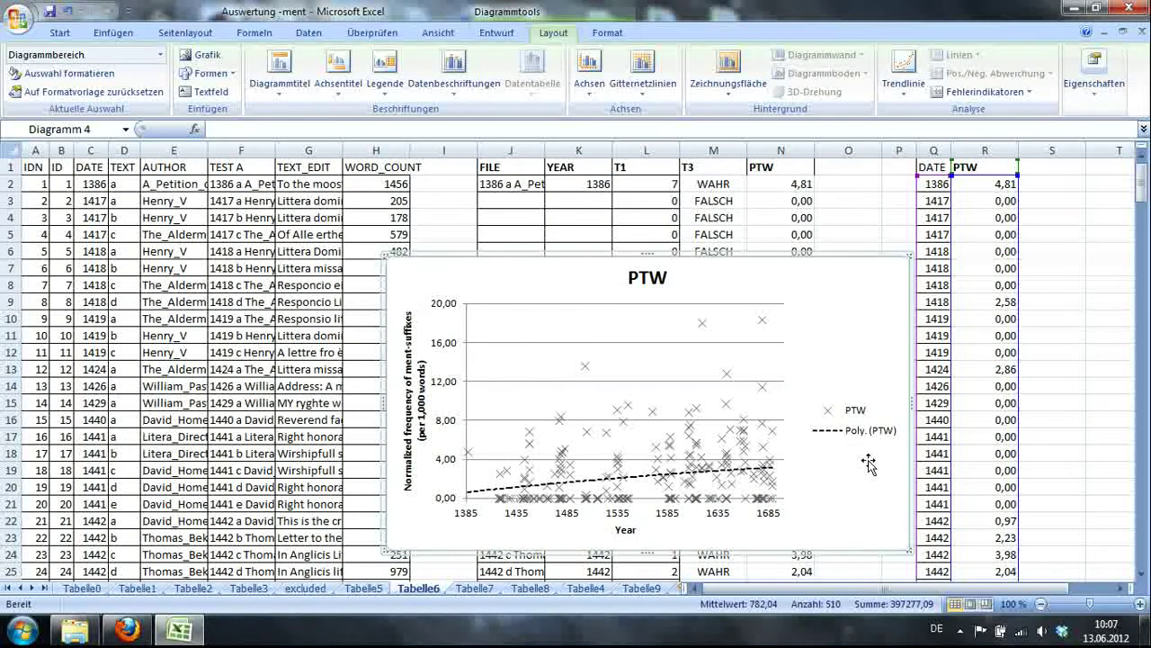
pyautogui.click(634, 278)
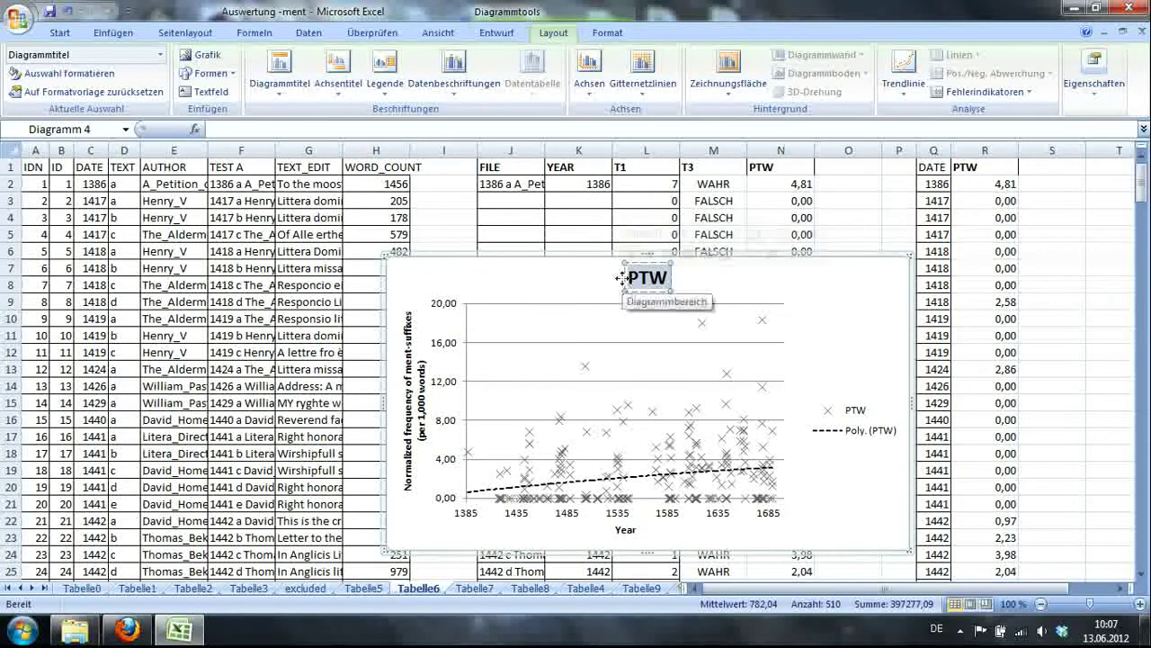
pyautogui.press('Delete')
pyautogui.press('Delete')
pyautogui.press('Delete')
pyautogui.write('T')
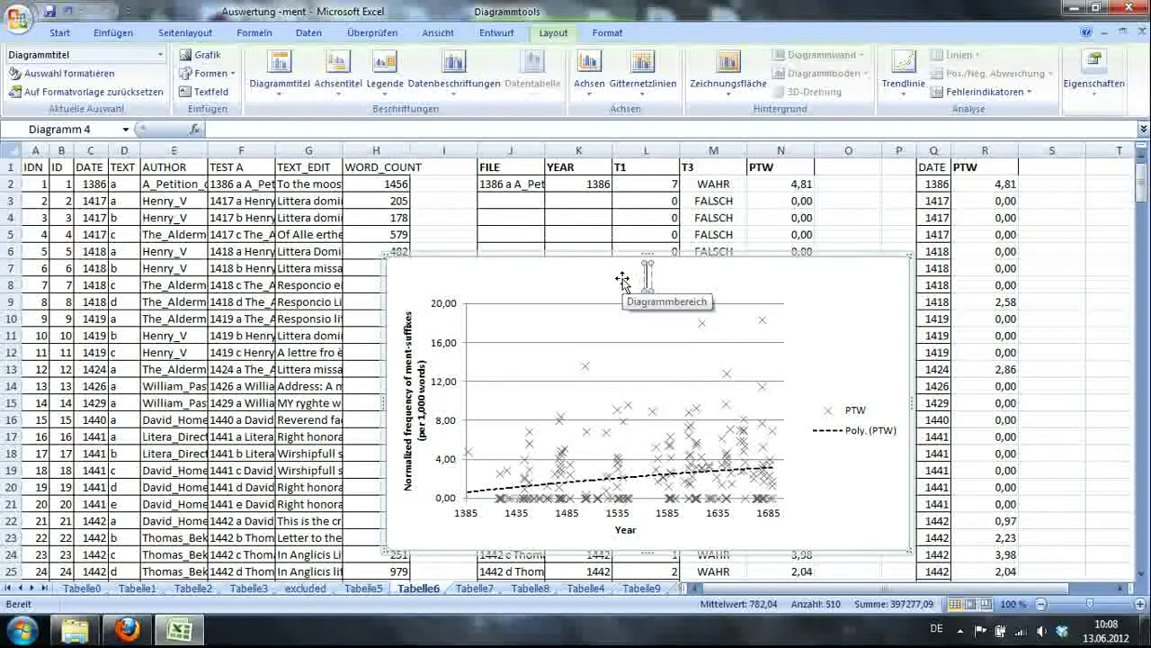
pyautogui.write('Diachro')
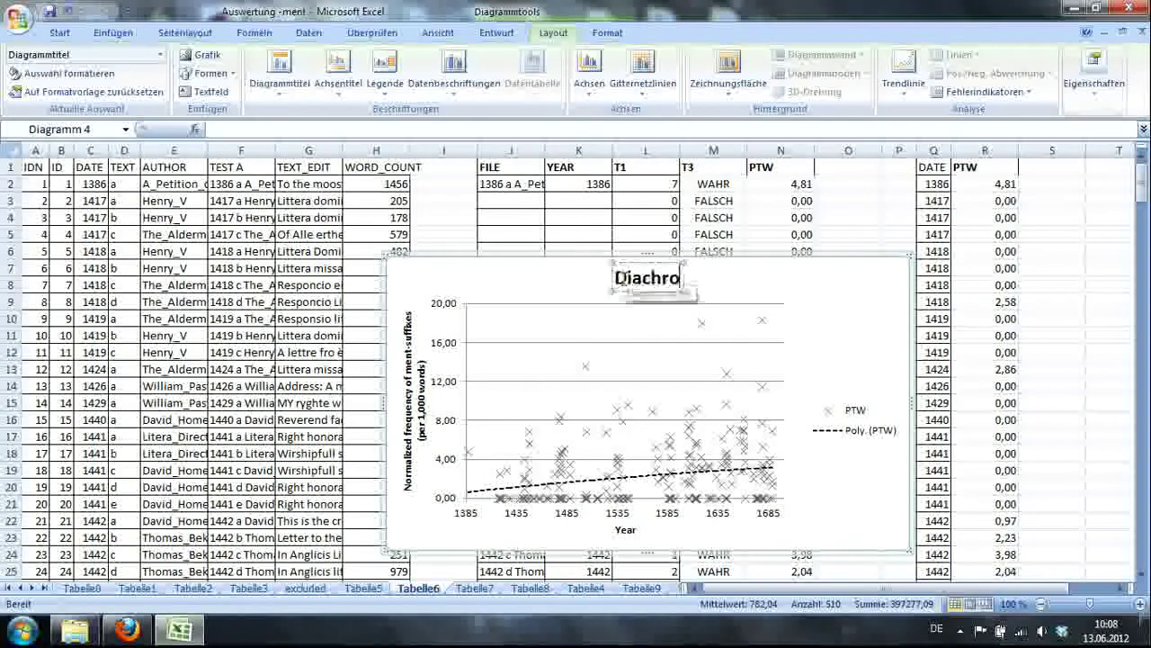
pyautogui.write('nic')
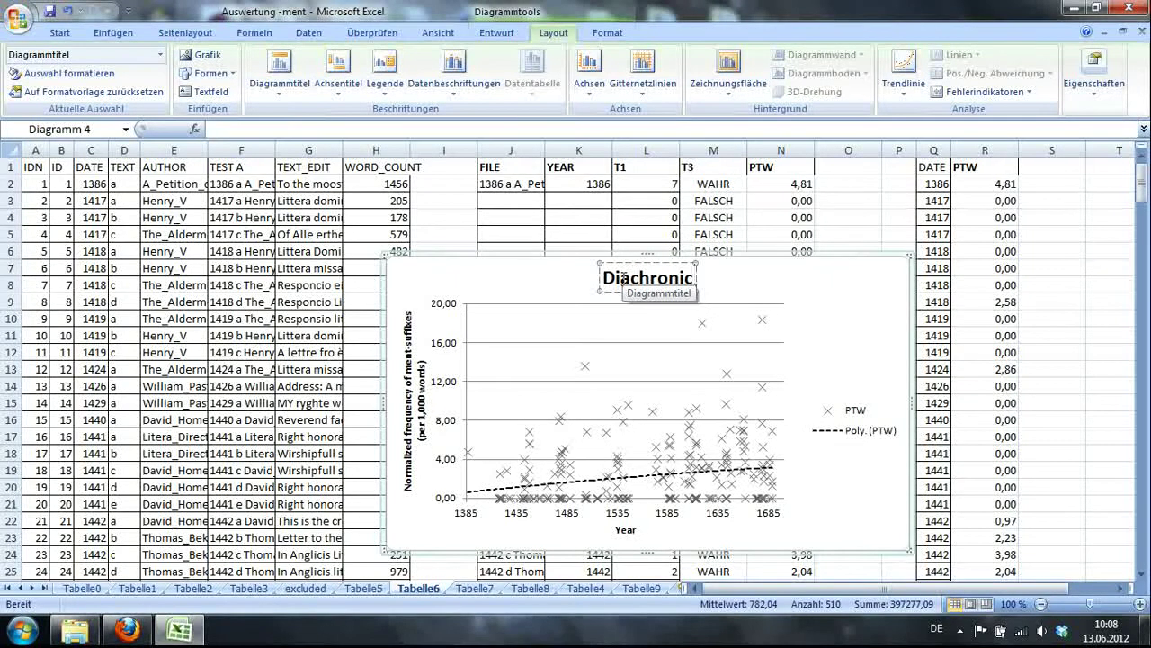
pyautogui.write(' developme')
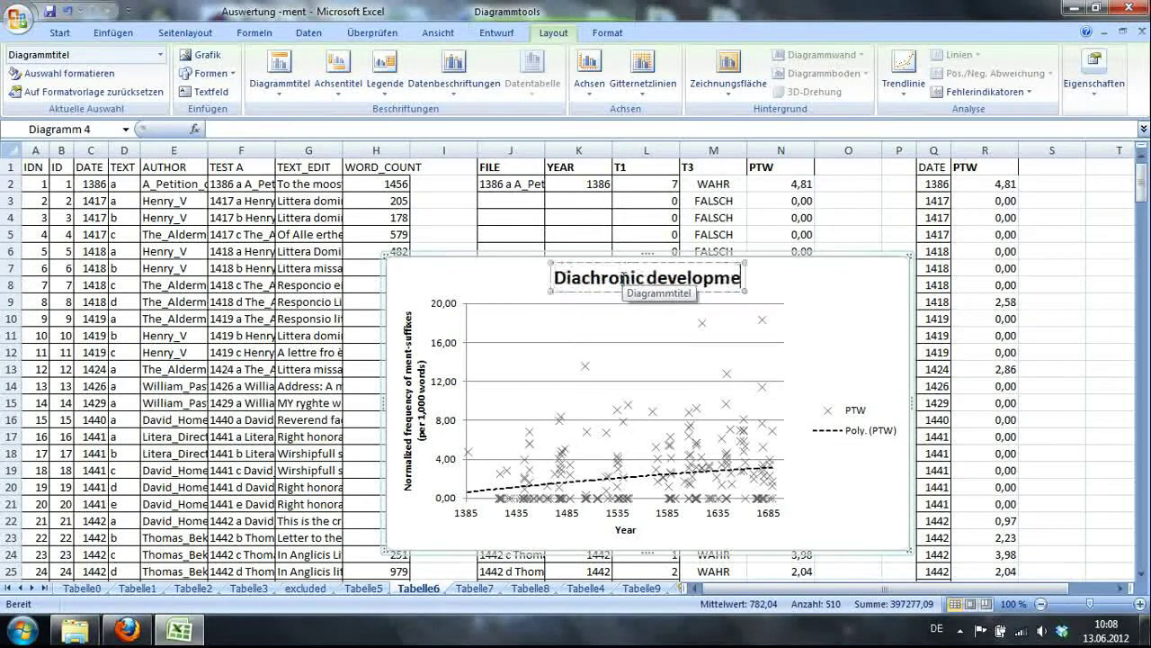
pyautogui.write('nt of')
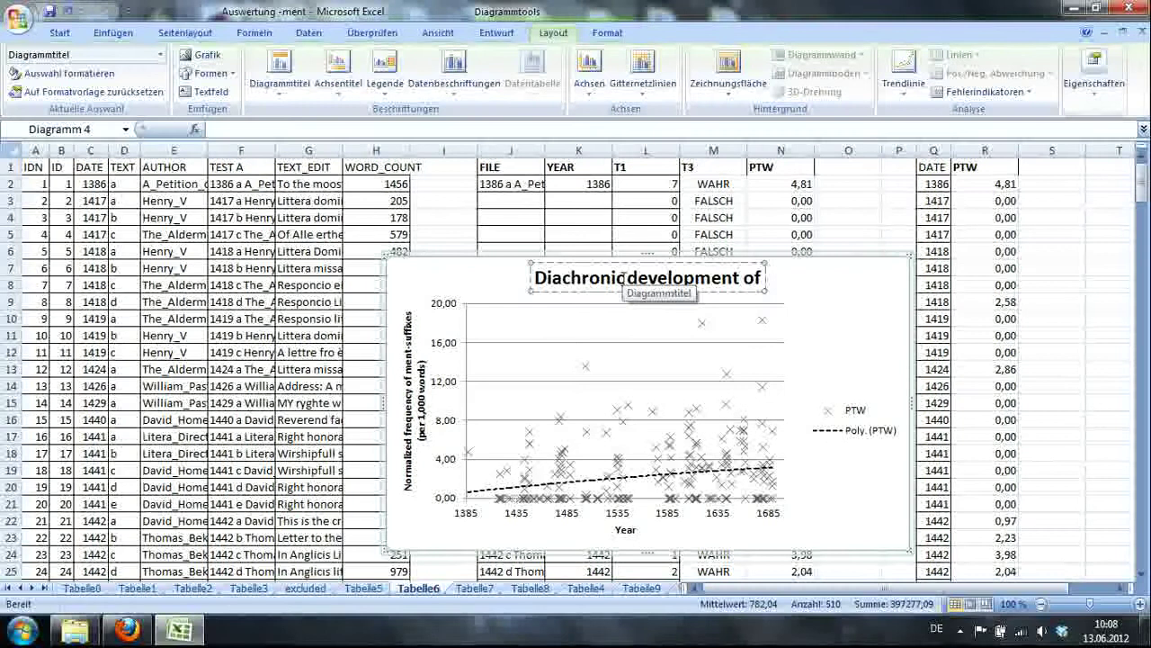
pyautogui.write(' ment')
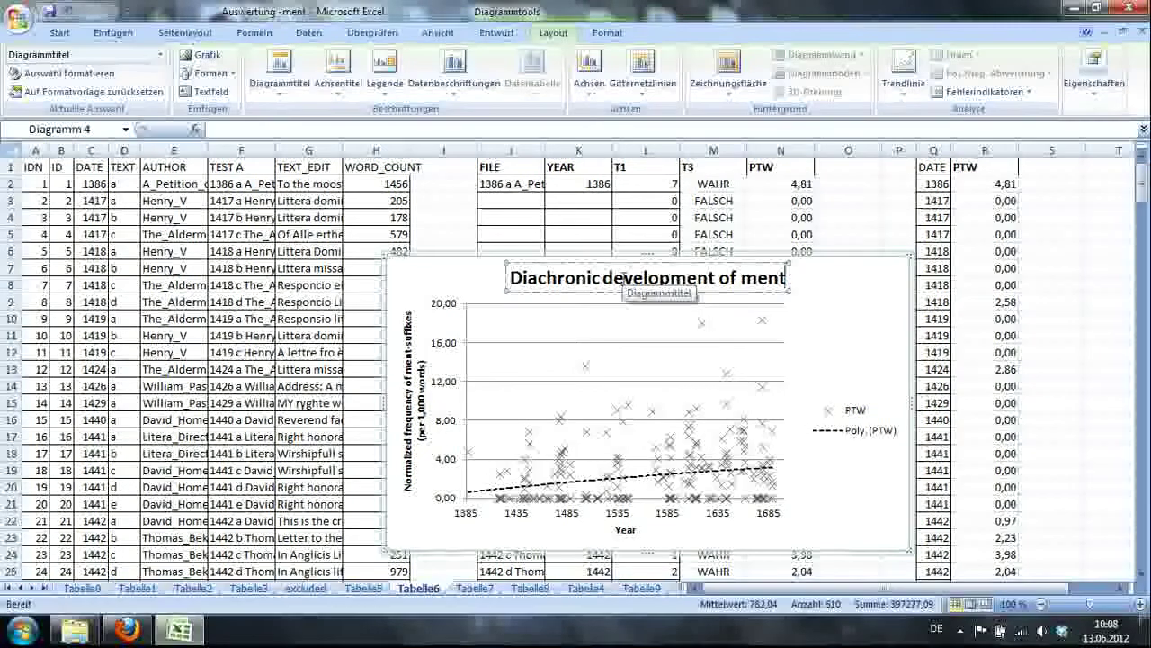
pyautogui.write(' use from 13')
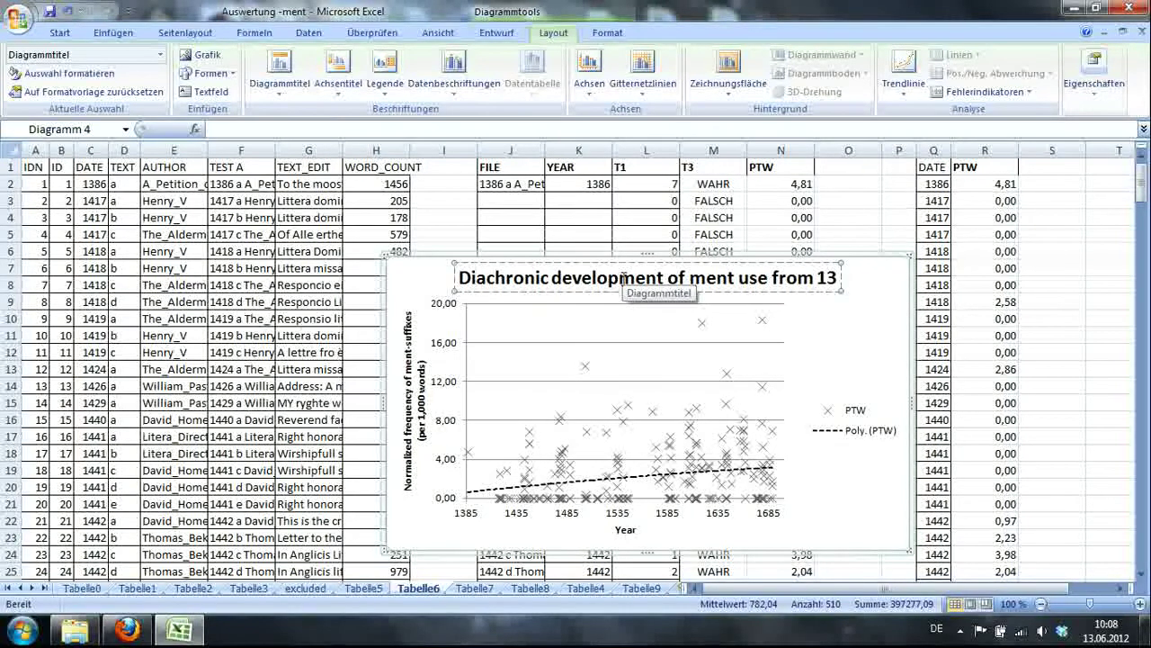
pyautogui.write('85')
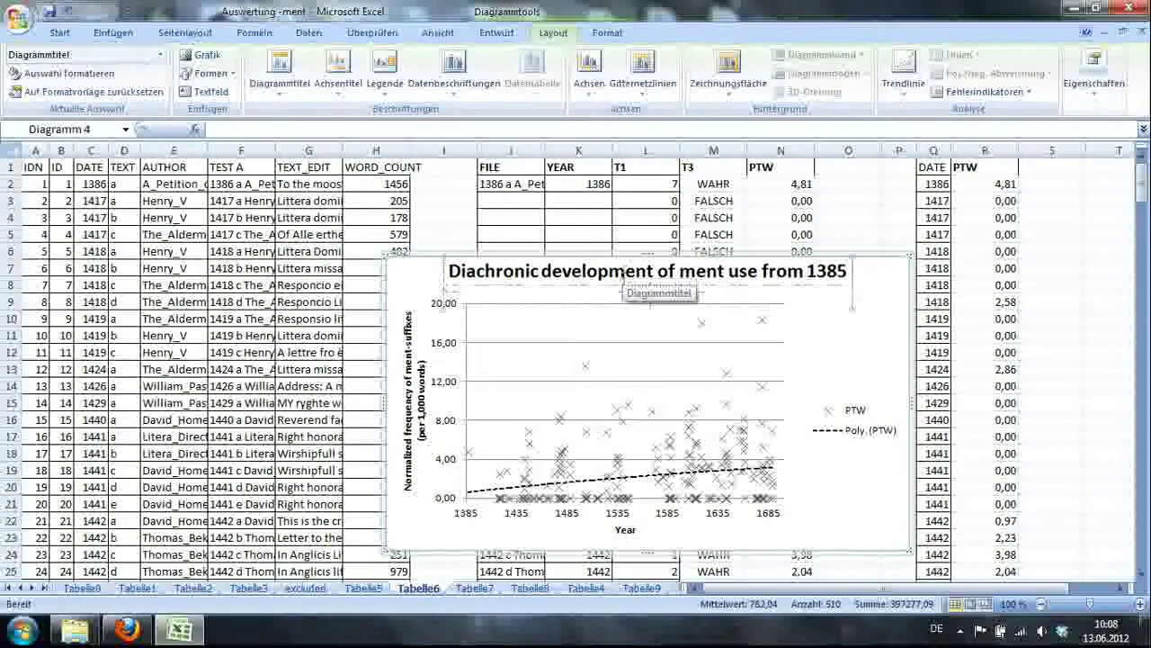
pyautogui.press('Return')
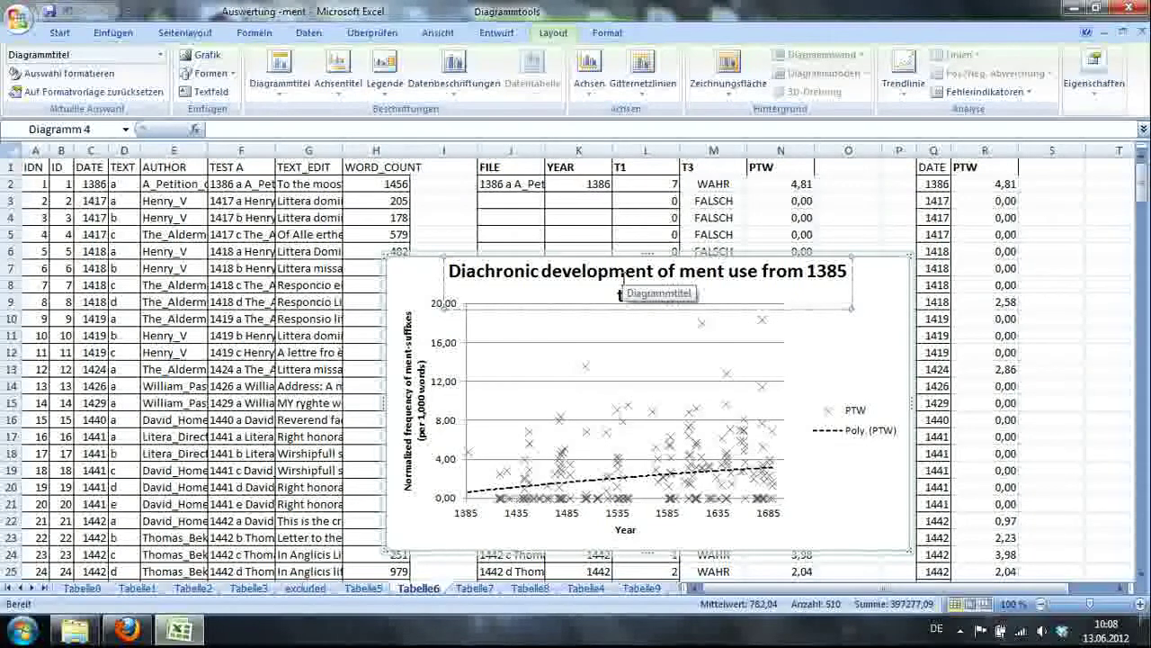
pyautogui.write('to 1700')
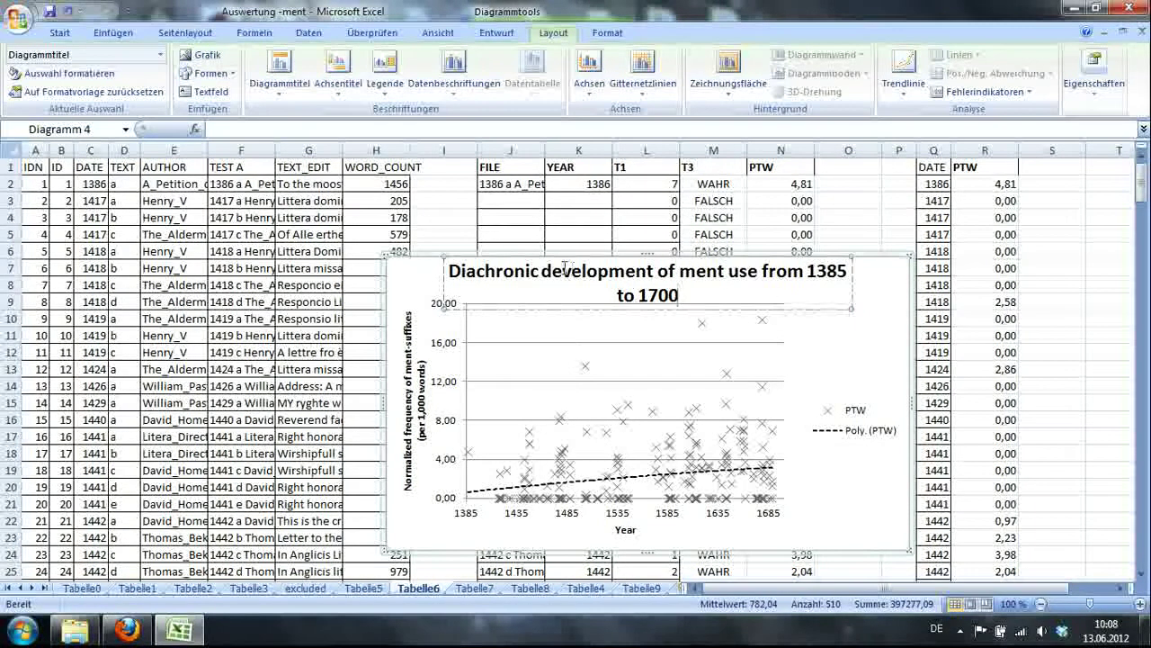
# Change 'Diachronic' to 'The', insert 'the use of the suffix -' and remove the extra 'use'
pyautogui.moveTo(541, 272); pyautogui.dragTo(450, 274)
pyautogui.write('The')
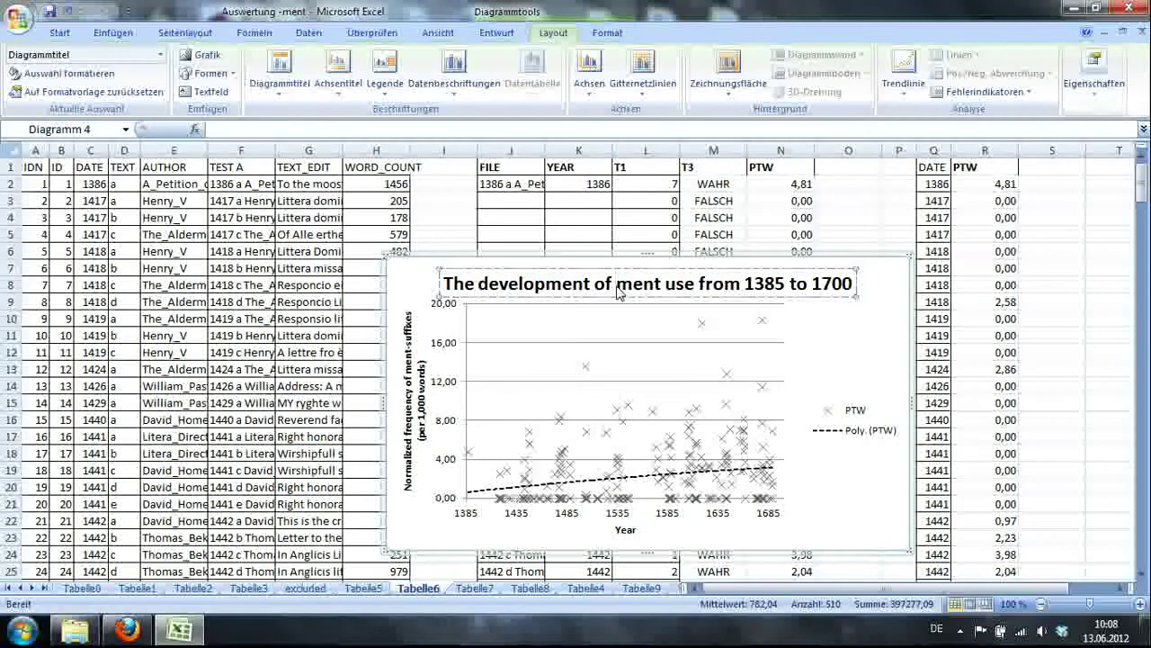
pyautogui.write('the ')
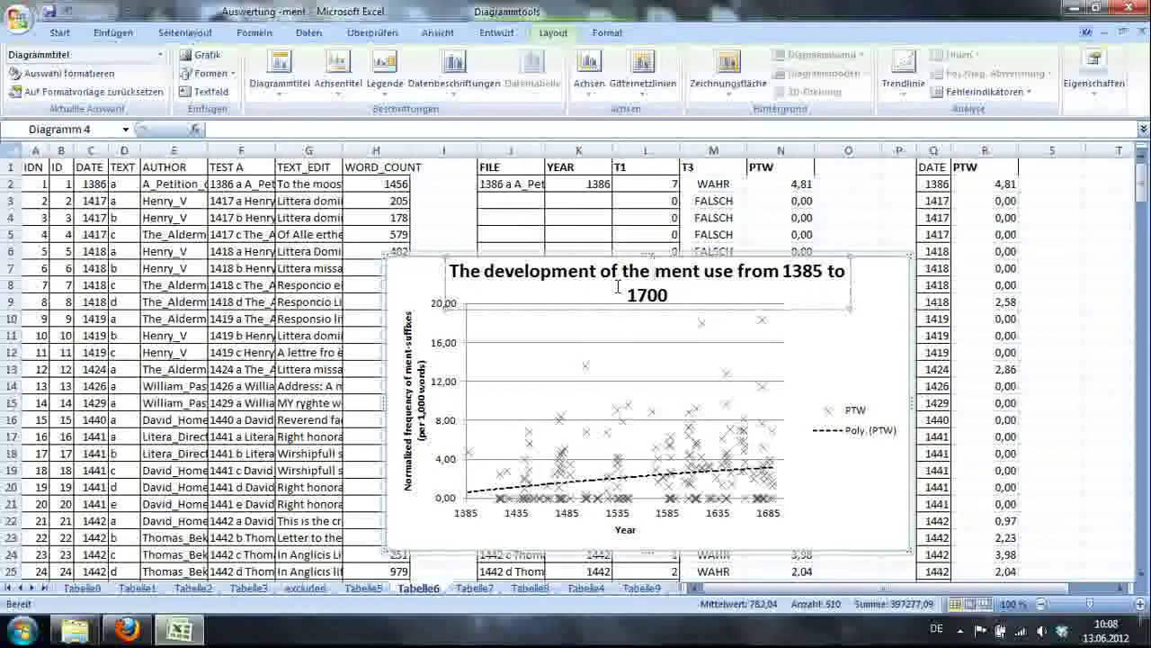
pyautogui.write('use of the')
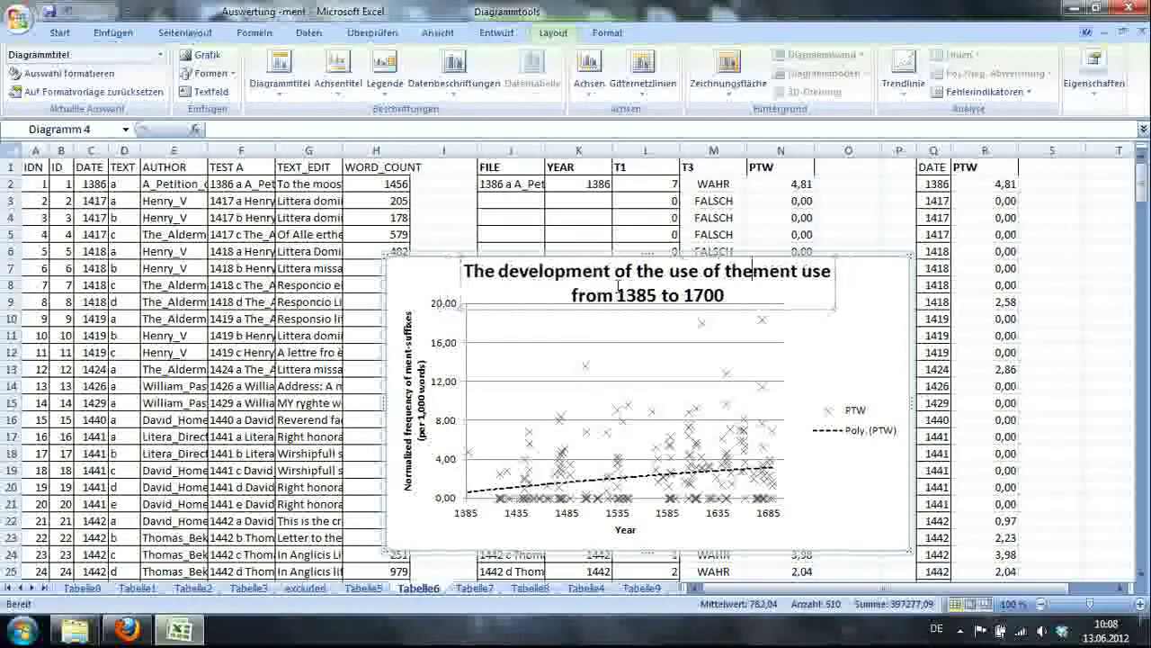
pyautogui.write(' suffix')
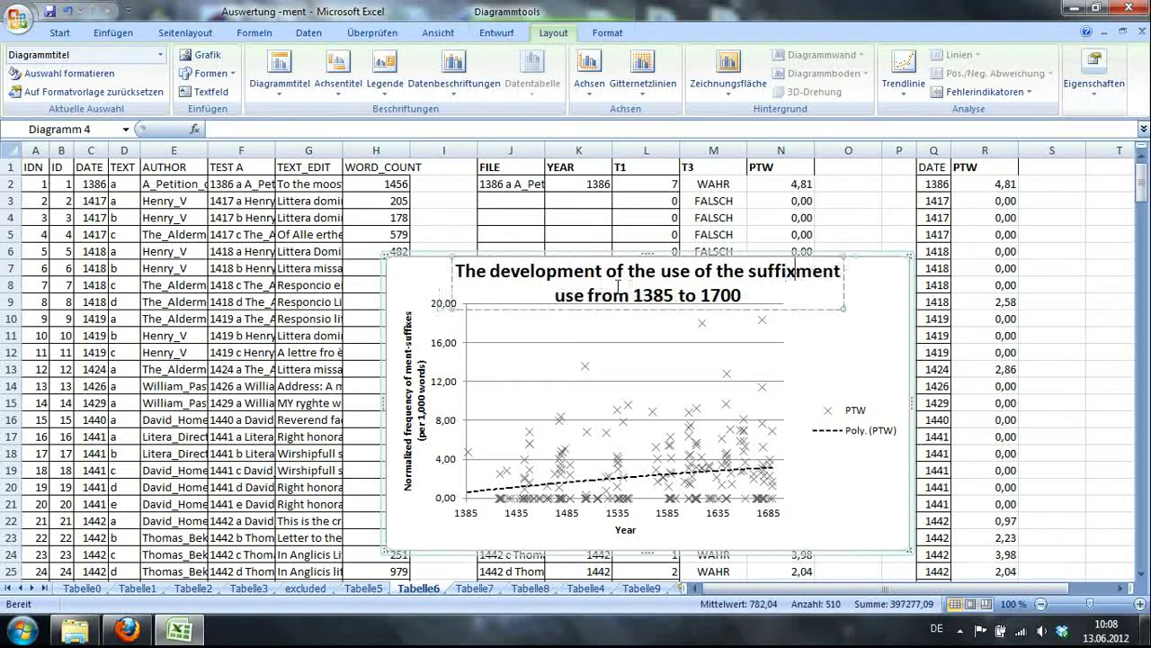
pyautogui.write(' -')
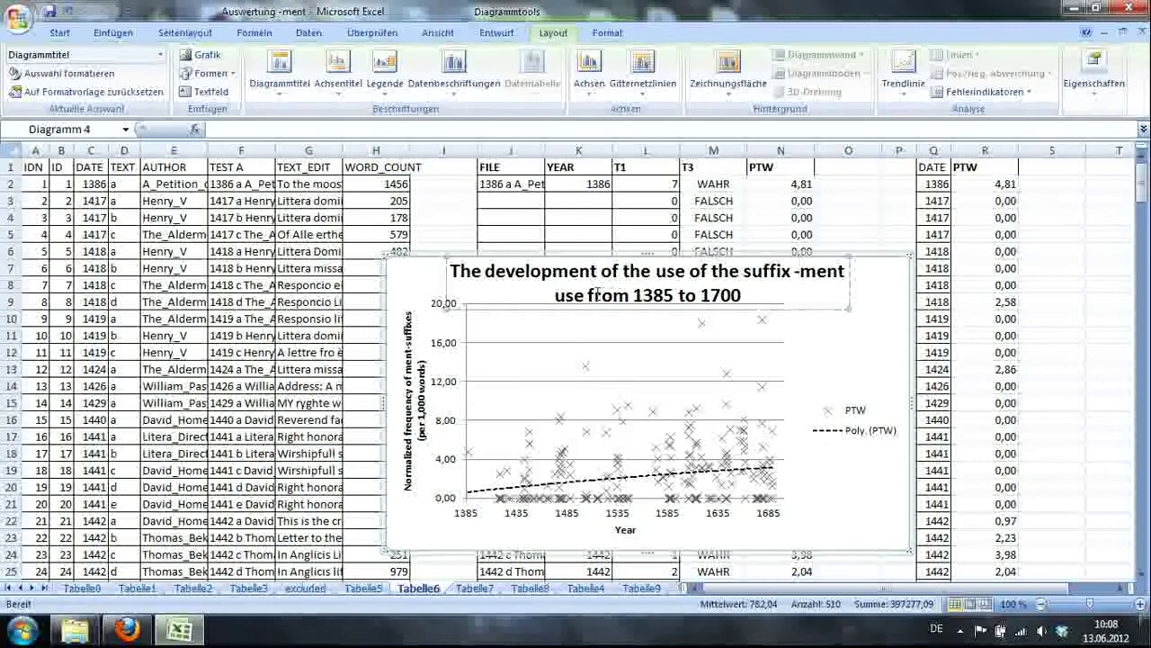
pyautogui.moveTo(590, 295); pyautogui.dragTo(557, 295)
pyautogui.press('BackSpace')
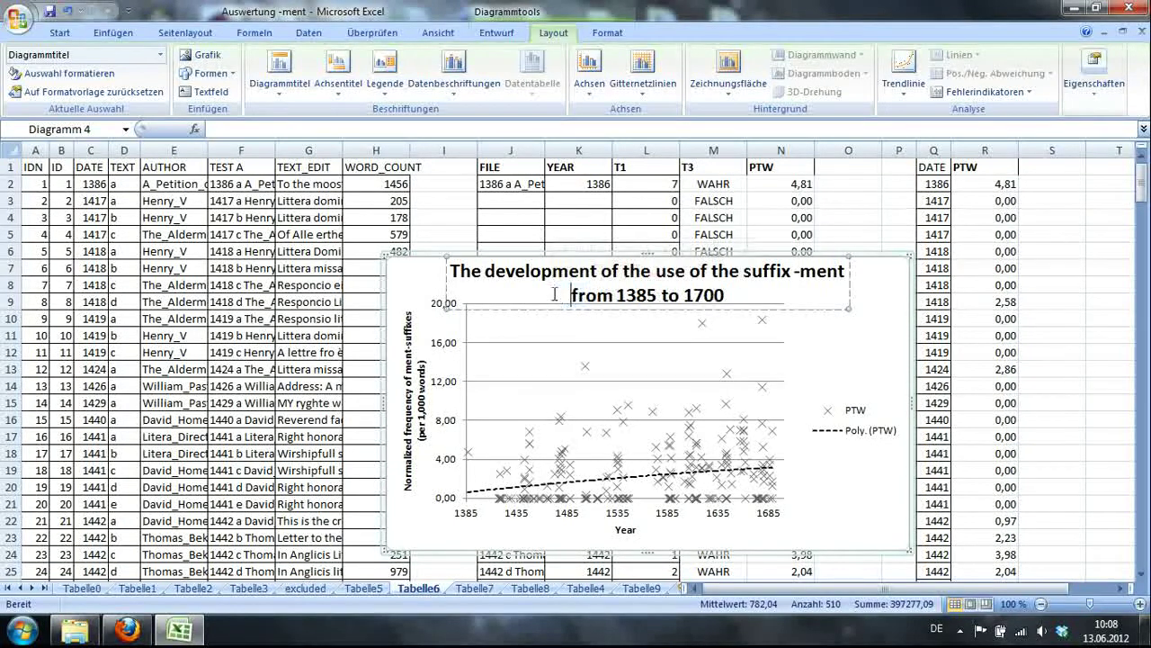
pyautogui.click(813, 351)
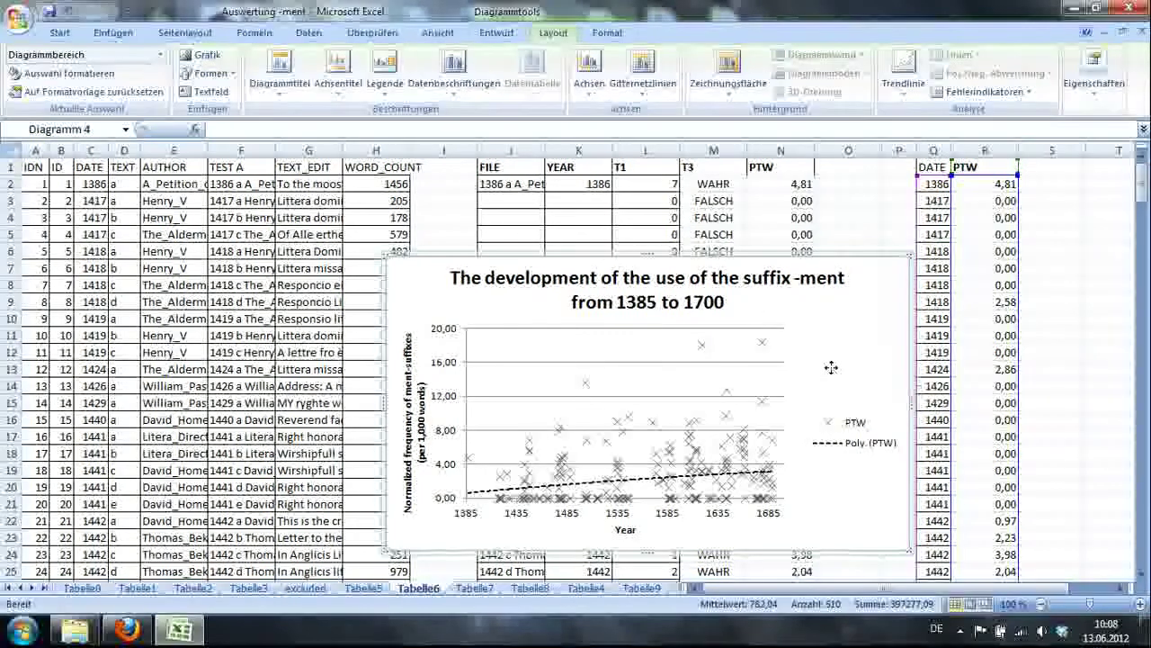
# Set the whole chart's font to Times New Roman at 11 pt
pyautogui.rightClick(832, 371)
pyautogui.click(891, 184)
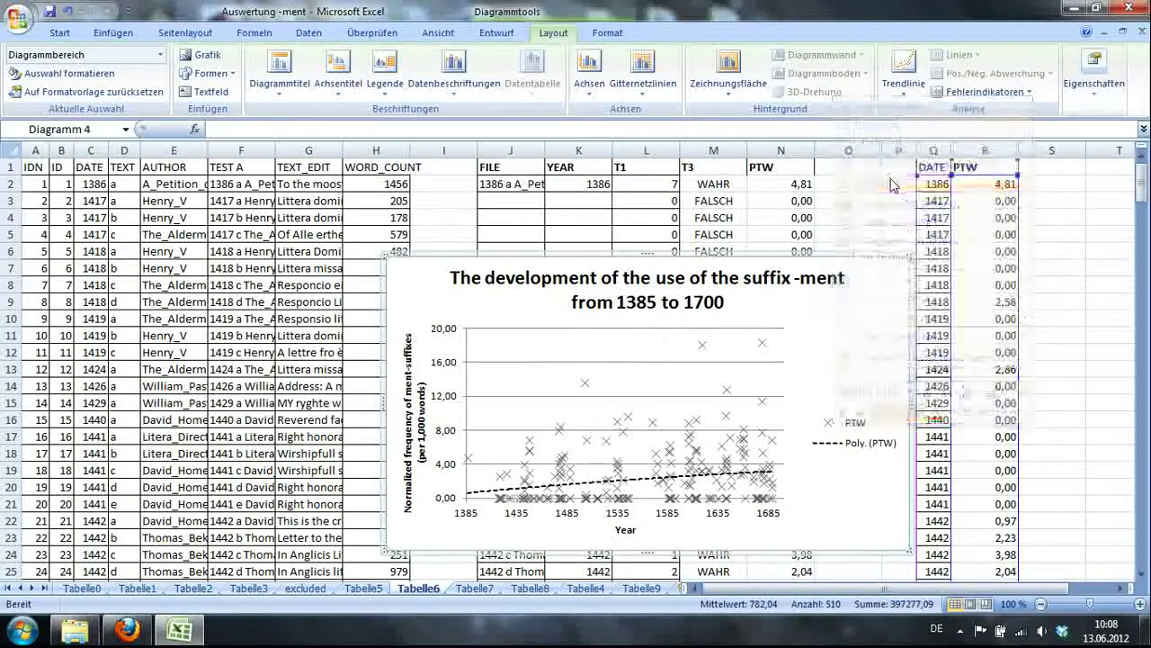
pyautogui.click(540, 248)
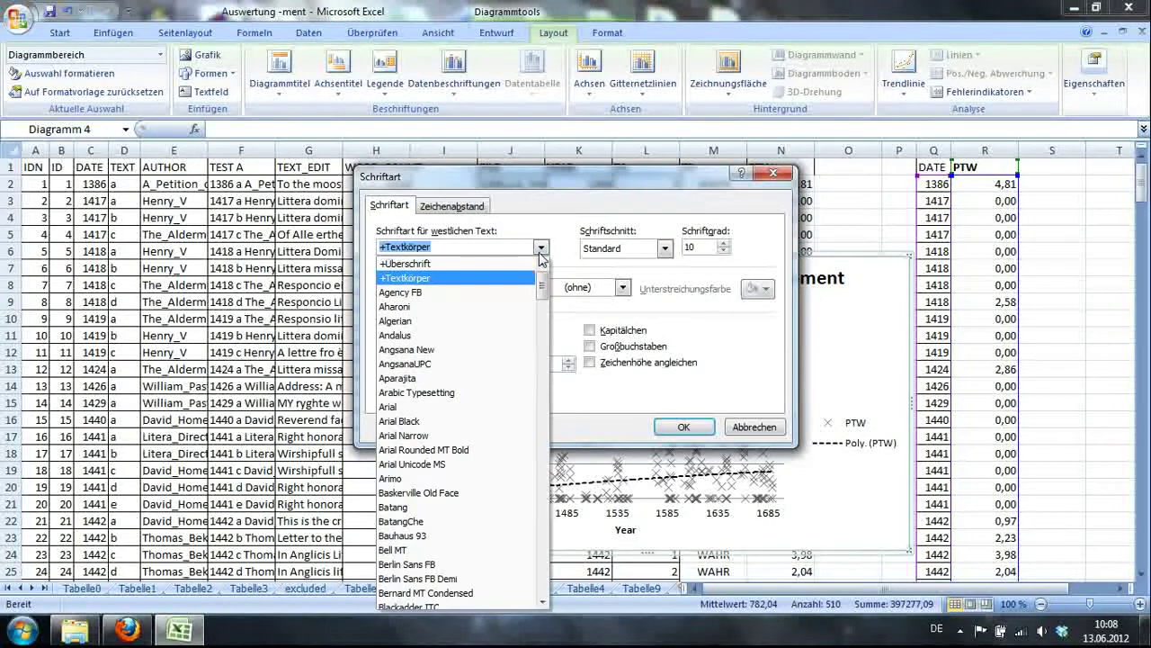
pyautogui.moveTo(543, 274); pyautogui.dragTo(555, 576)
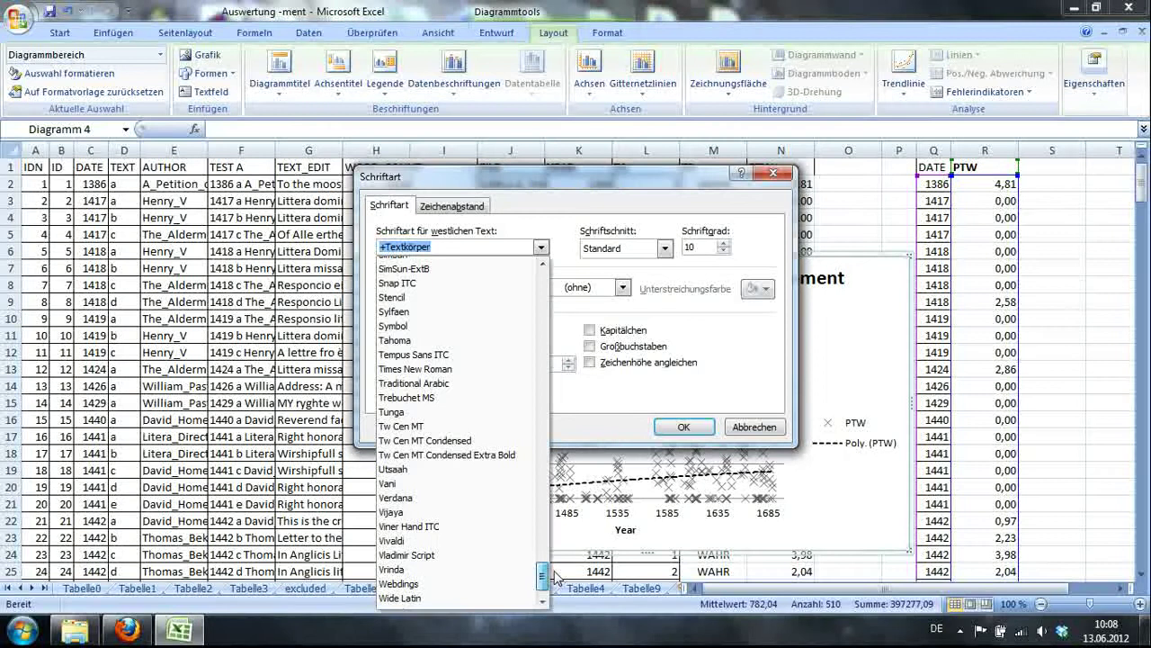
pyautogui.click(452, 370)
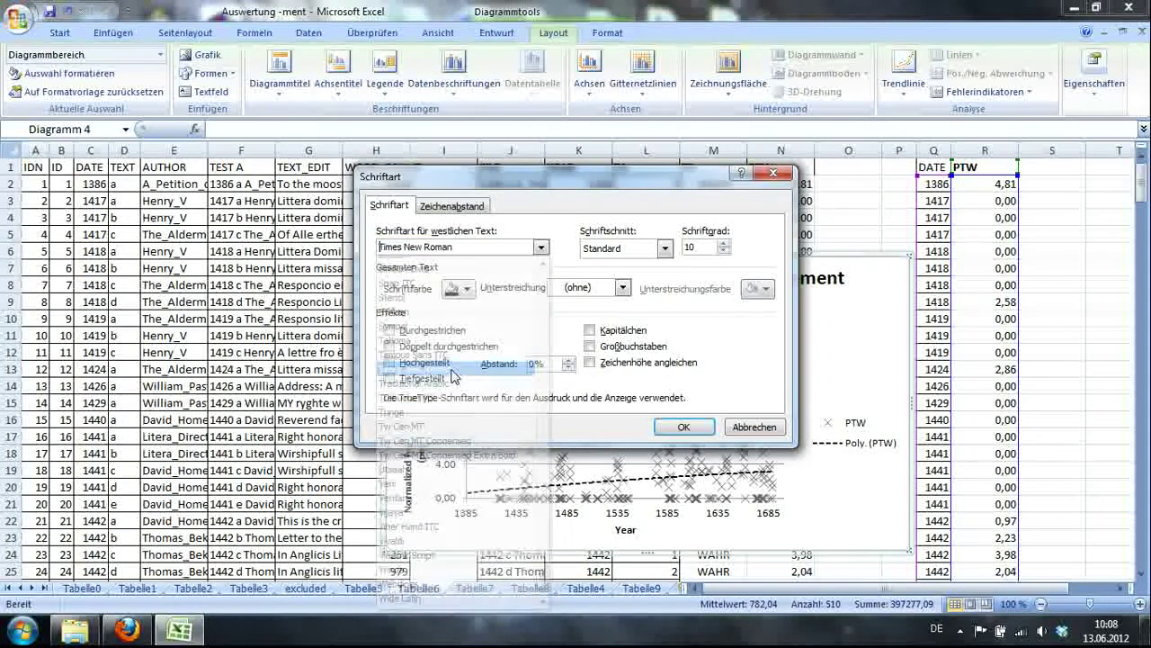
pyautogui.click(723, 243)
pyautogui.click(724, 242)
pyautogui.click(724, 243)
pyautogui.click(723, 243)
pyautogui.click(723, 243)
pyautogui.click(723, 243)
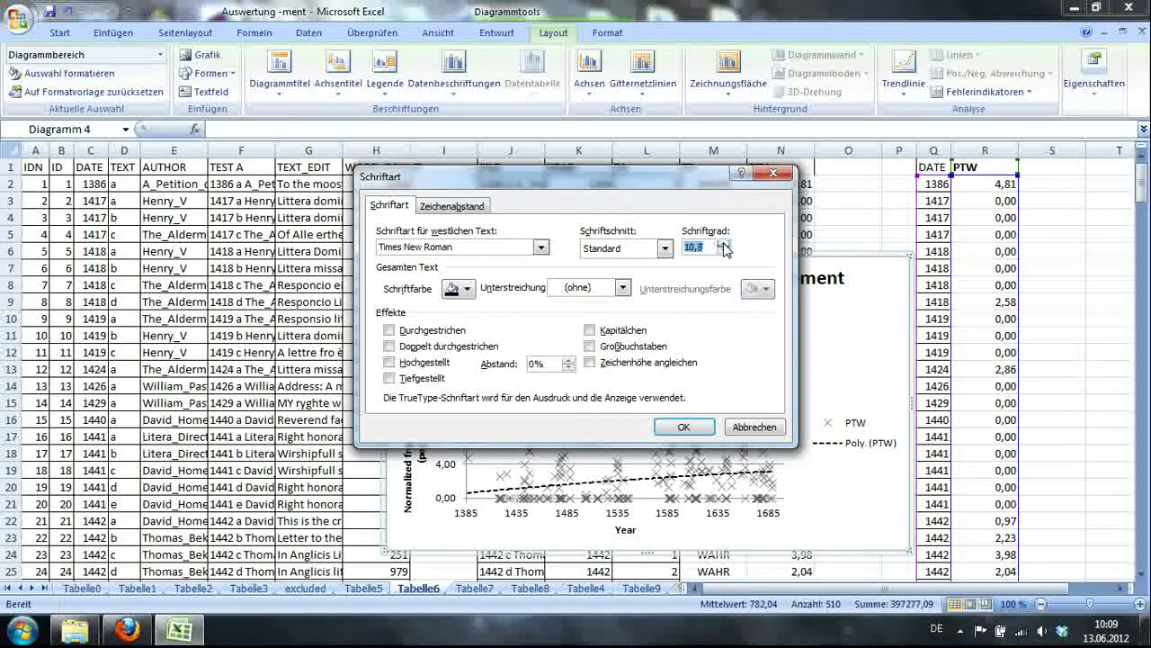
pyautogui.click(723, 243)
pyautogui.click(723, 242)
pyautogui.click(724, 242)
pyautogui.click(724, 242)
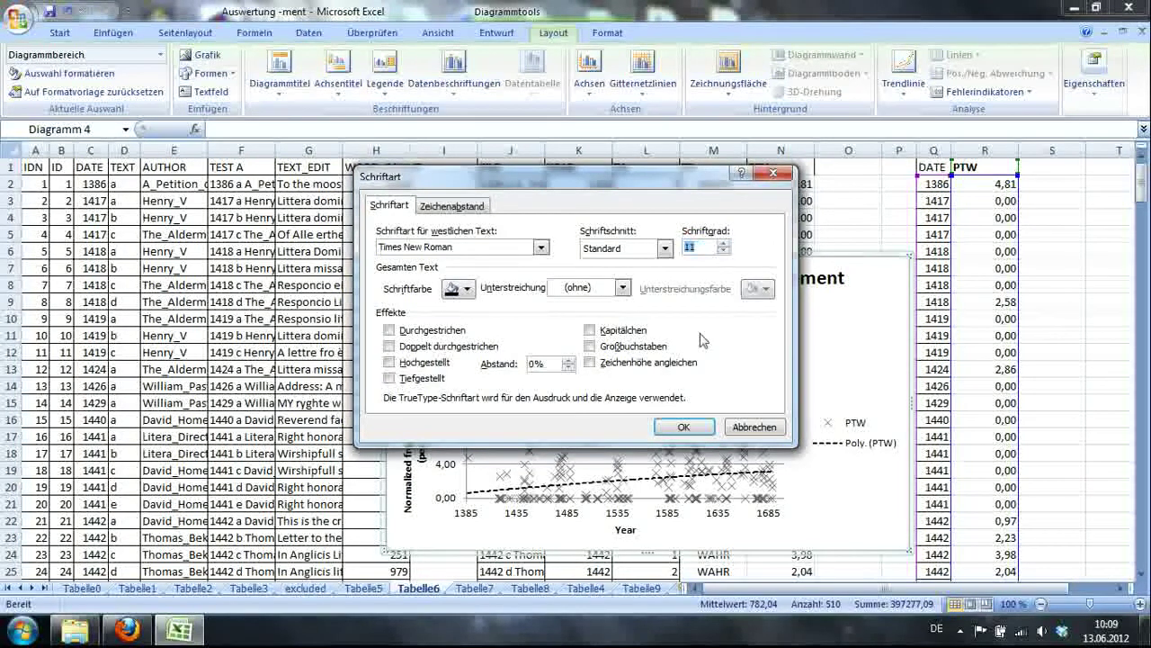
pyautogui.click(683, 427)
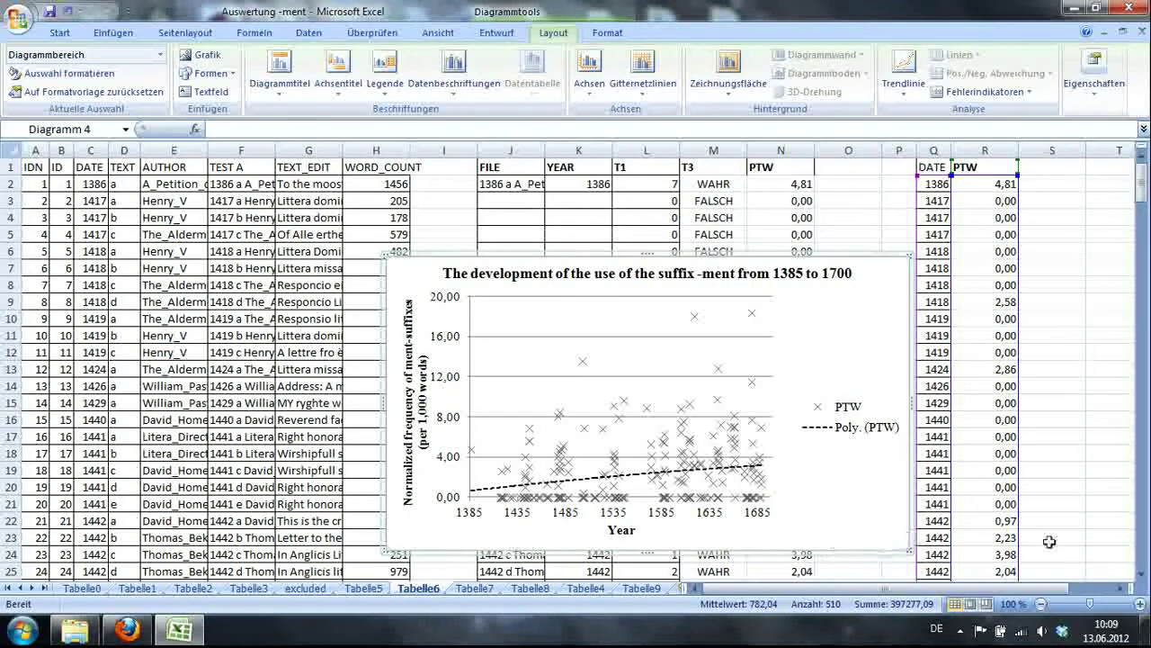
pyautogui.click(960, 631)
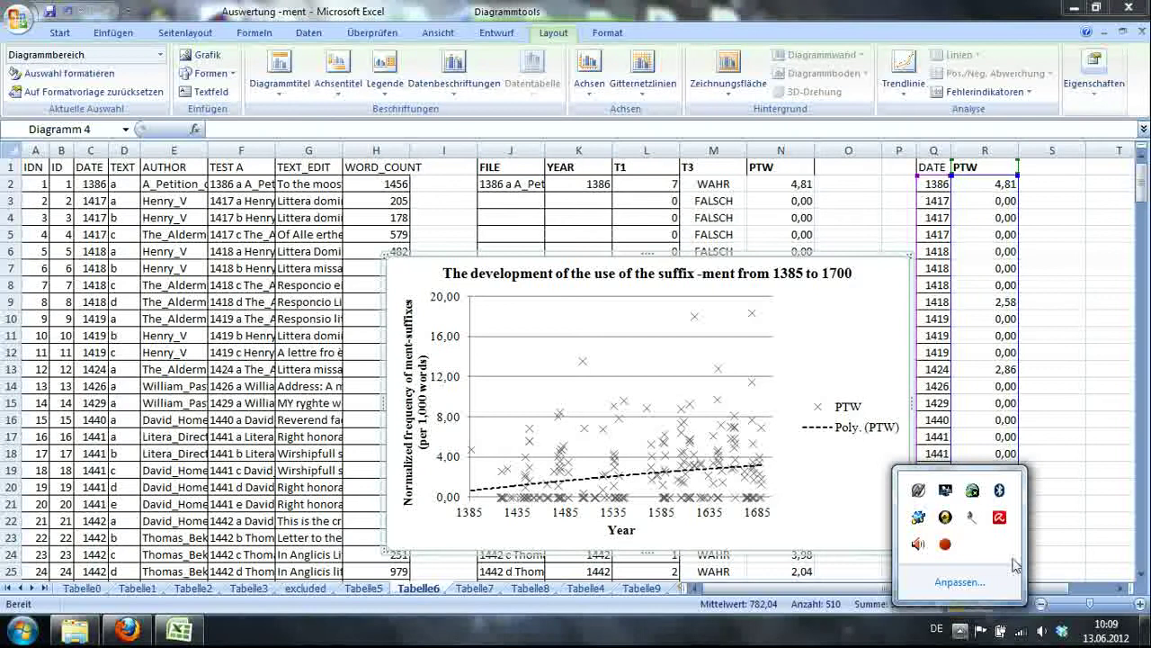
pyautogui.rightClick(948, 546)
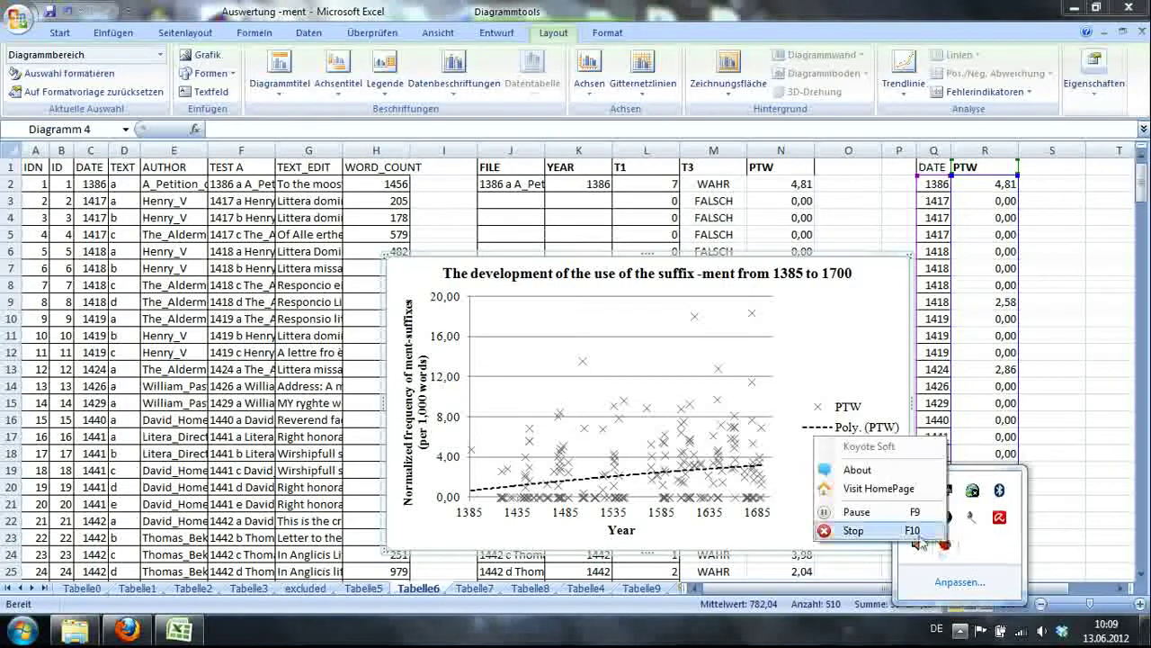